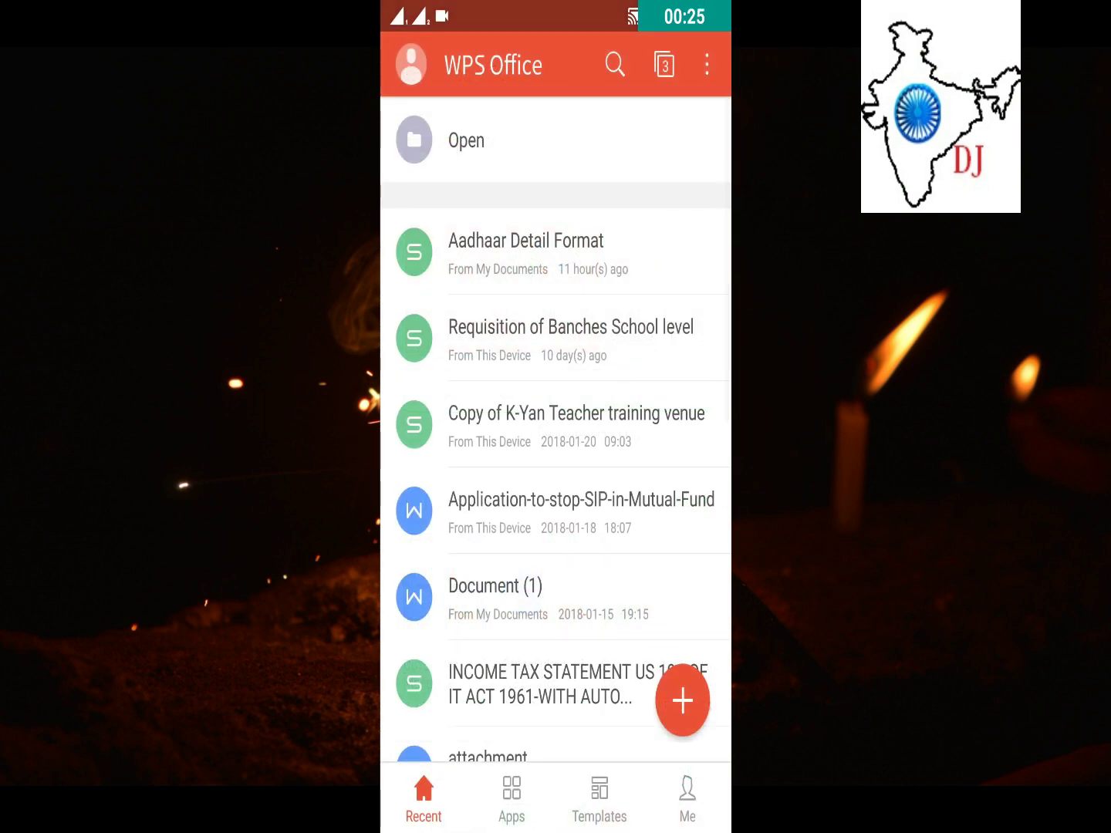
# Create a new blank spreadsheet from the + button.
pyautogui.click(682, 700)
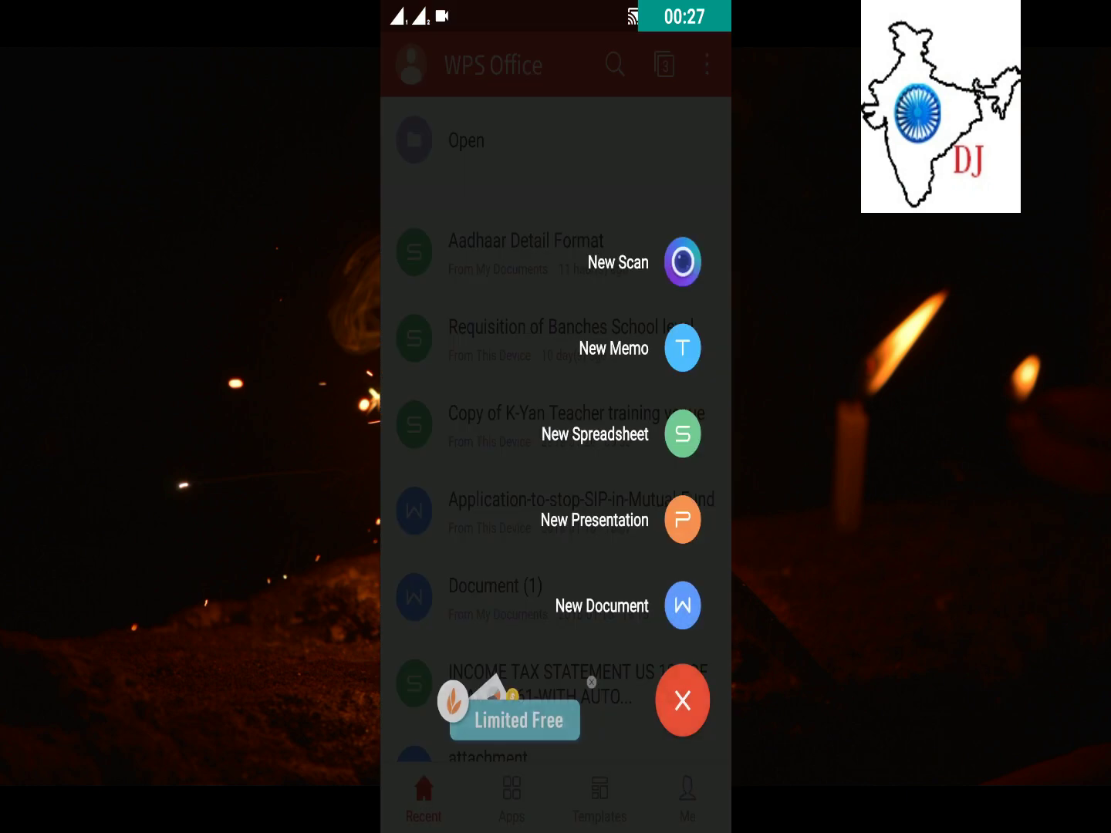
pyautogui.click(683, 606)
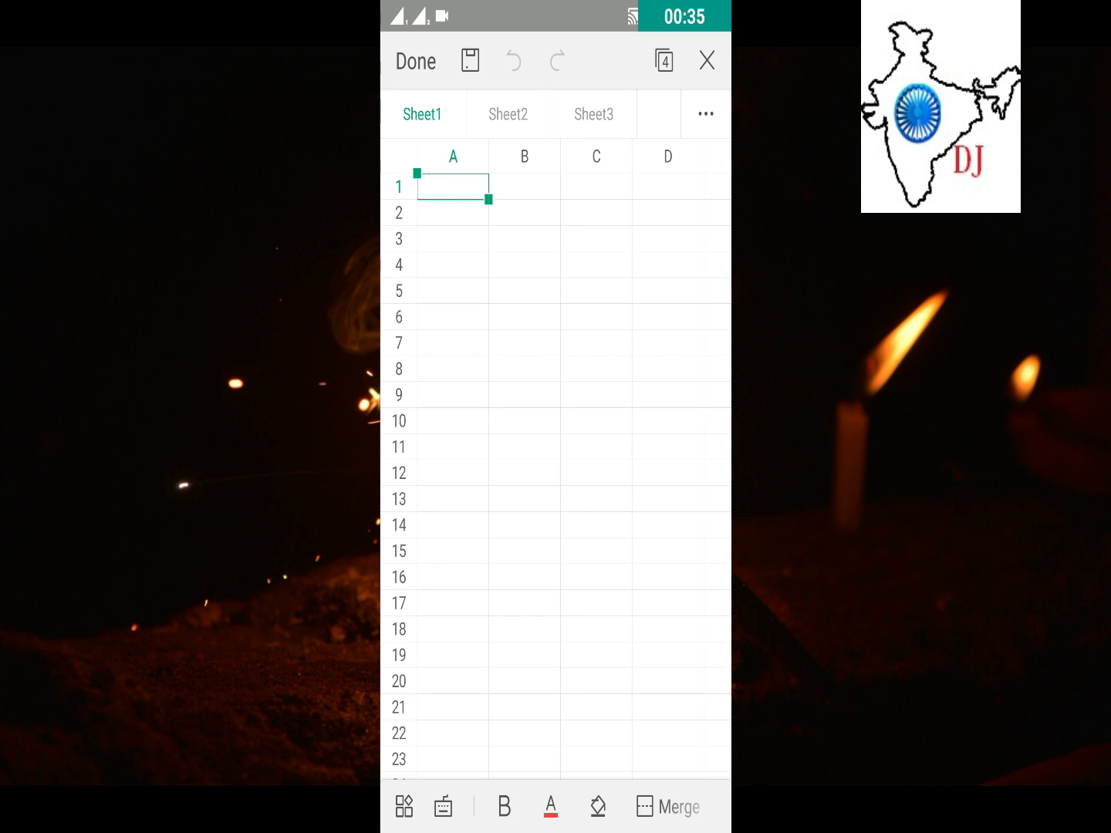
# Enter 3, 5, 5, 6, 4 into cells A1 through A5.
pyautogui.click(454, 187)
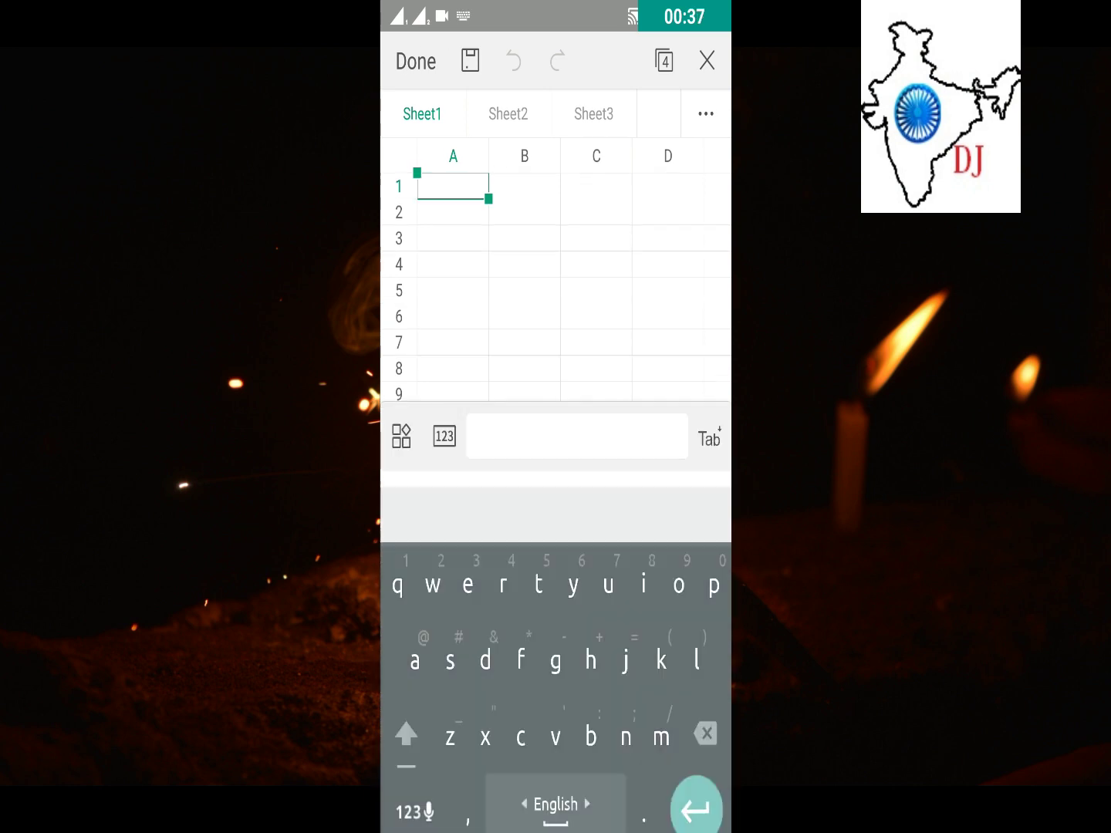
pyautogui.click(413, 797)
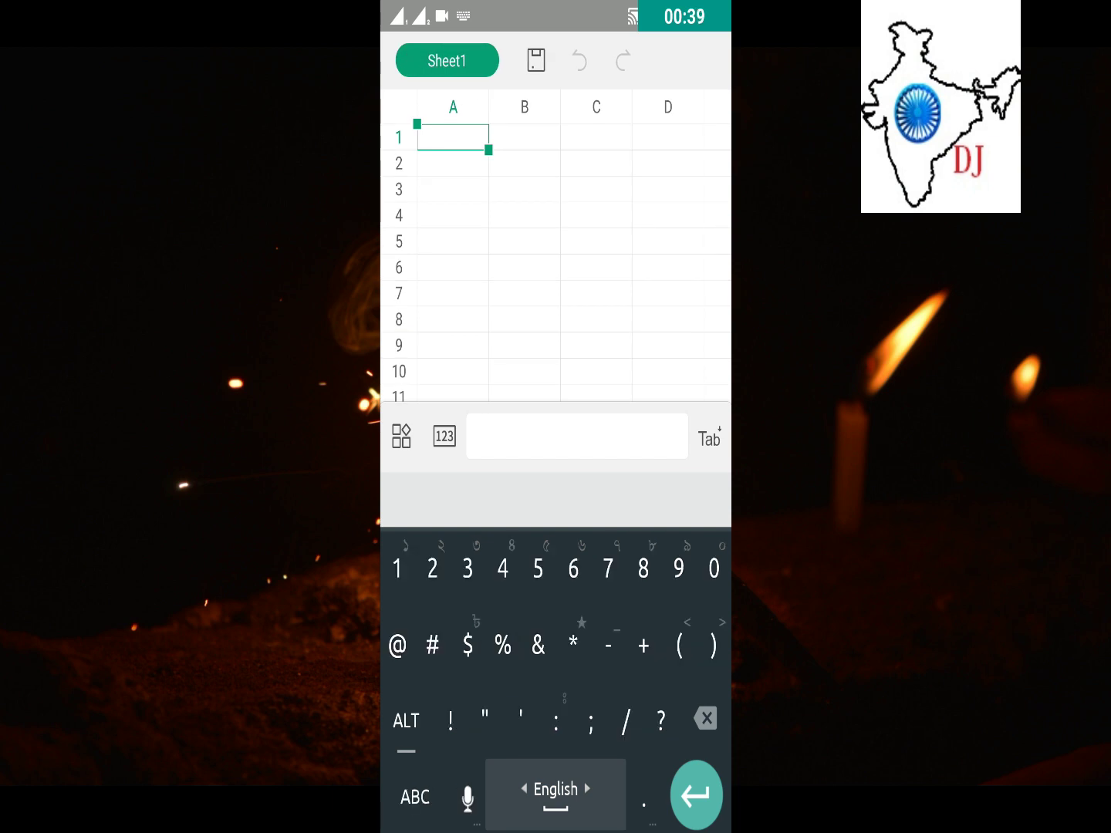
pyautogui.write('3')
pyautogui.press('Return')
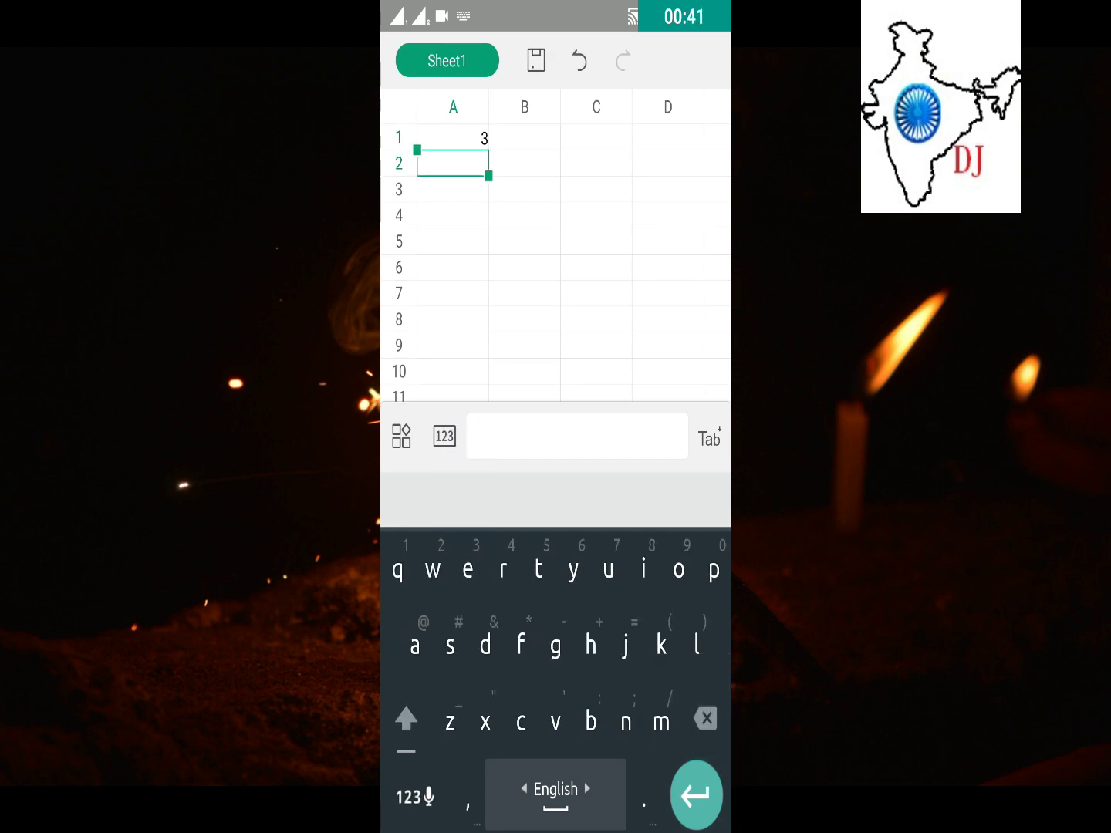
pyautogui.click(414, 796)
pyautogui.write('5')
pyautogui.press('Return')
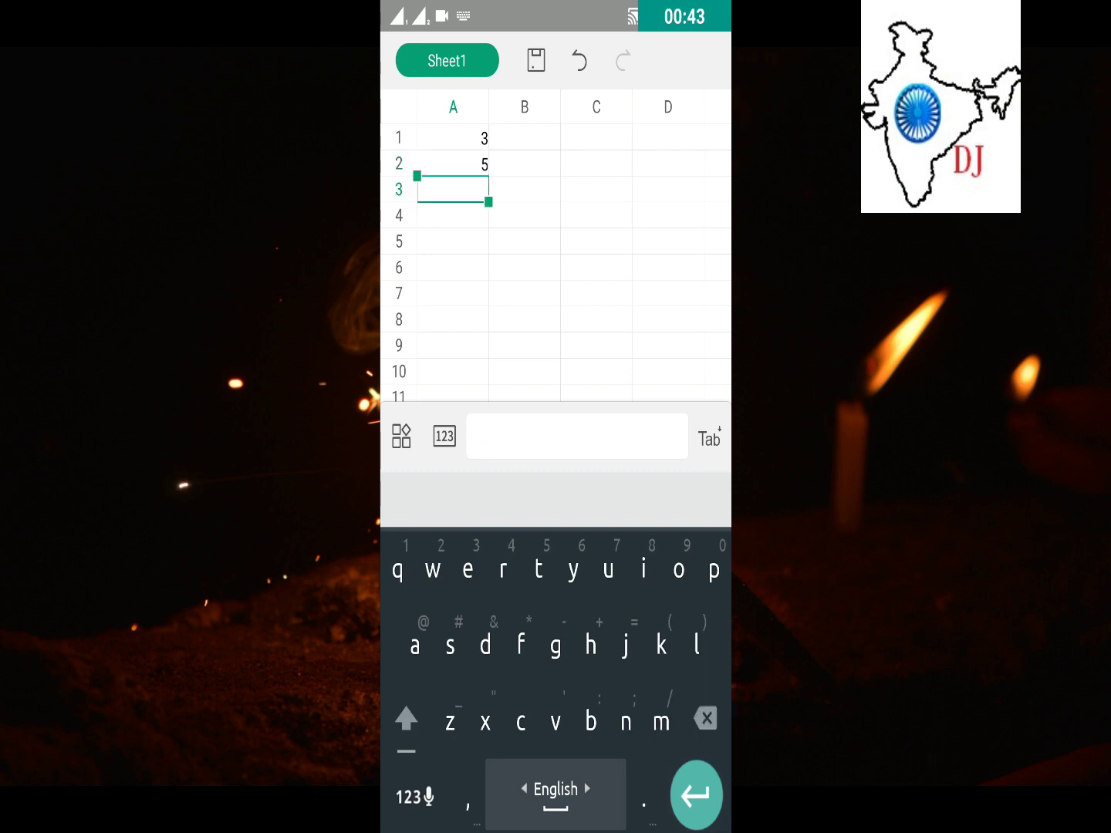
pyautogui.click(445, 436)
pyautogui.write('5')
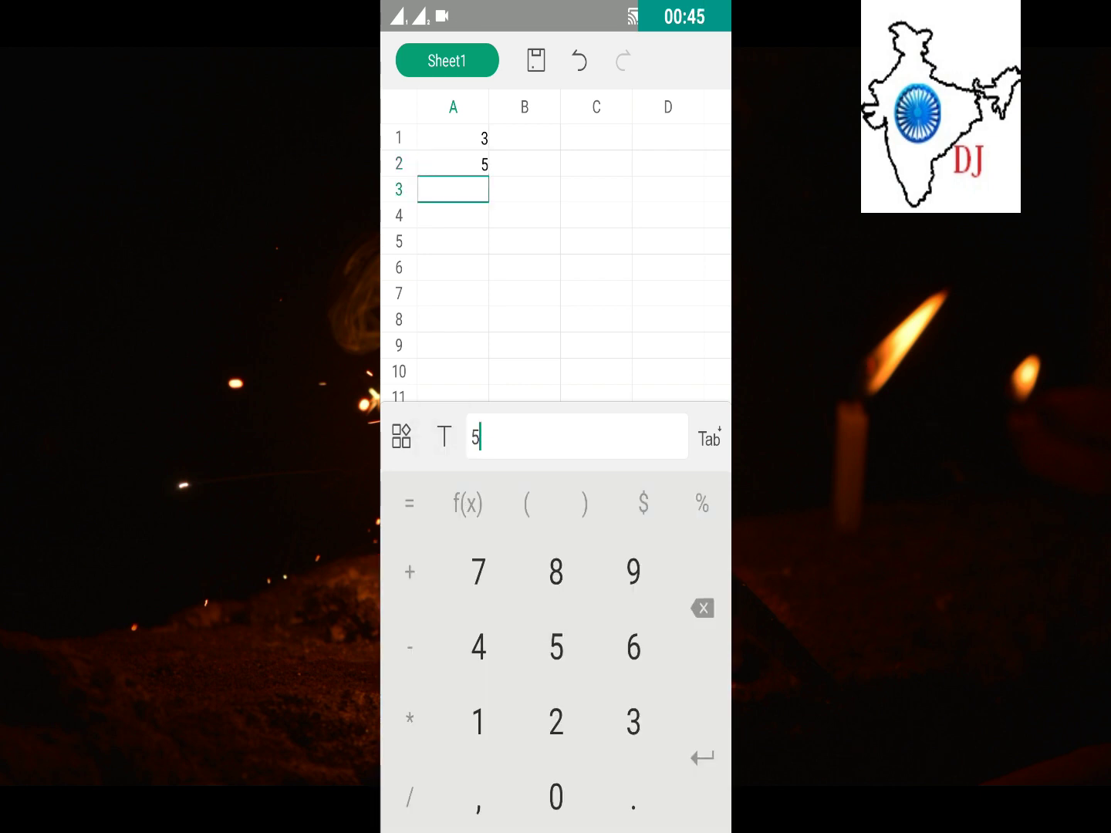
pyautogui.press('Return')
pyautogui.write('6')
pyautogui.press('Return')
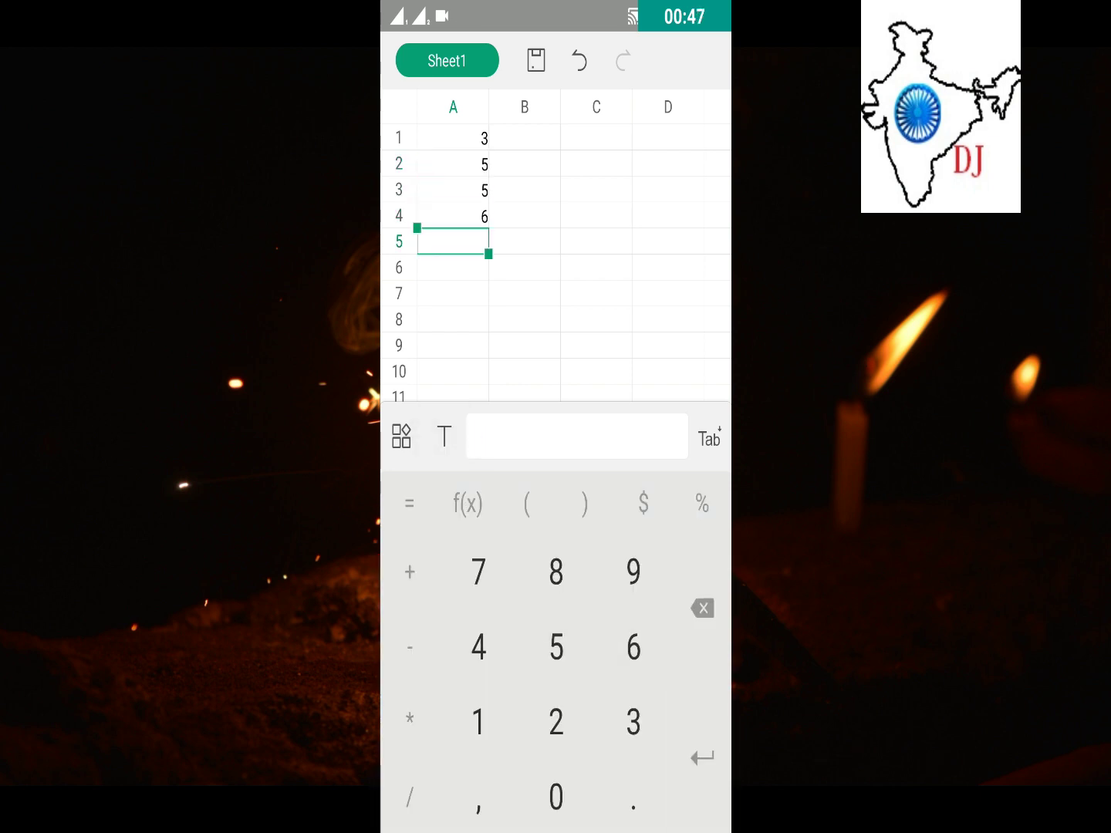
pyautogui.write('4')
pyautogui.press('Return')
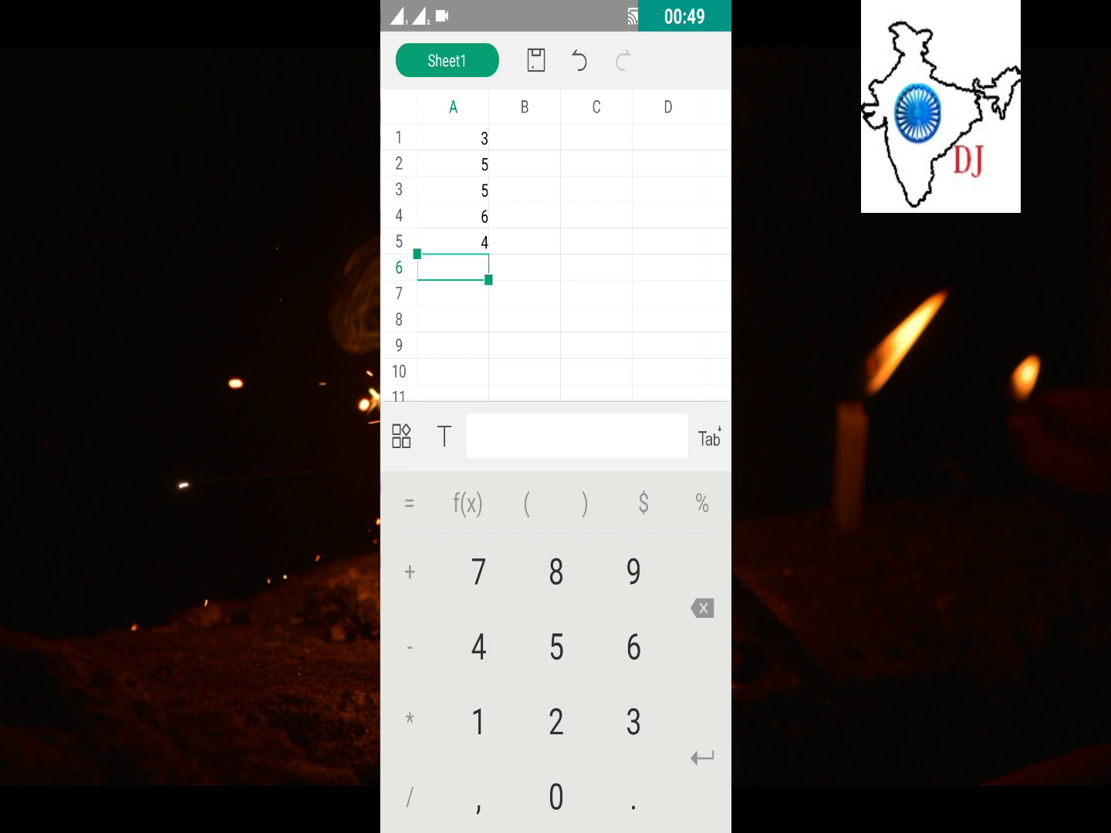
# Enter 2, 6, 9, 7, 4 into cells B1 through B5.
pyautogui.click(525, 137)
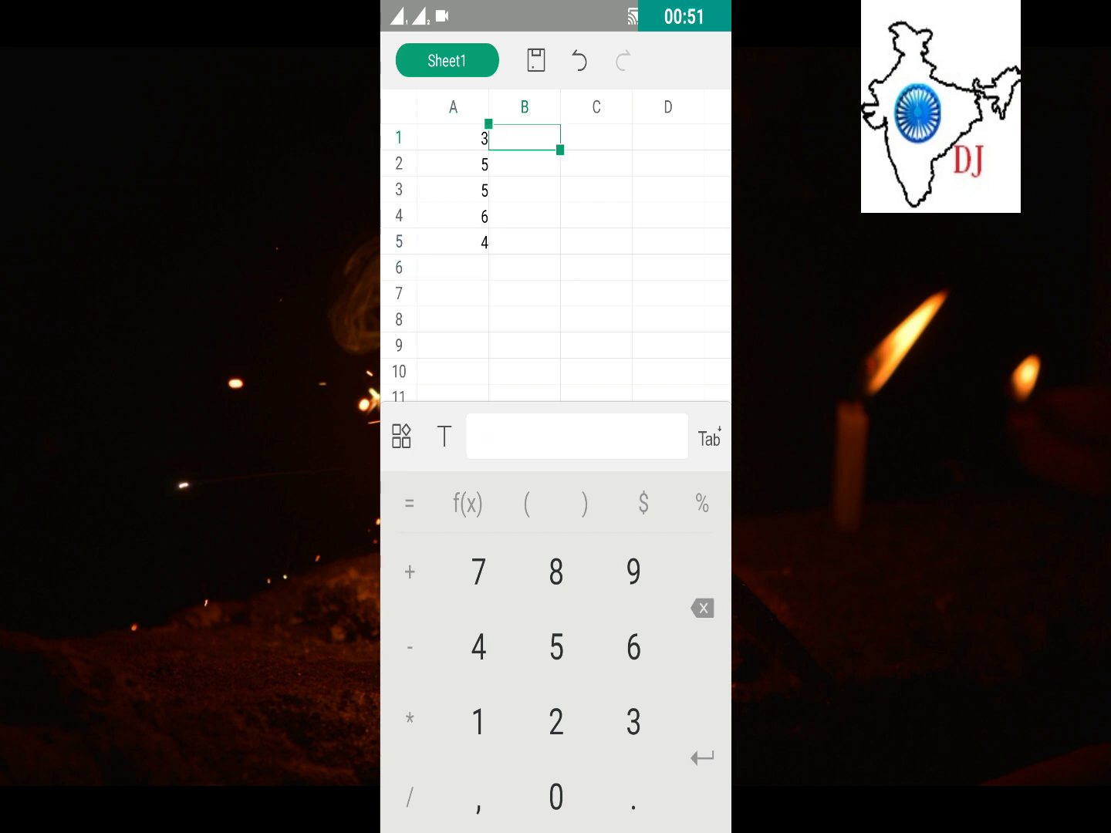
pyautogui.write('2')
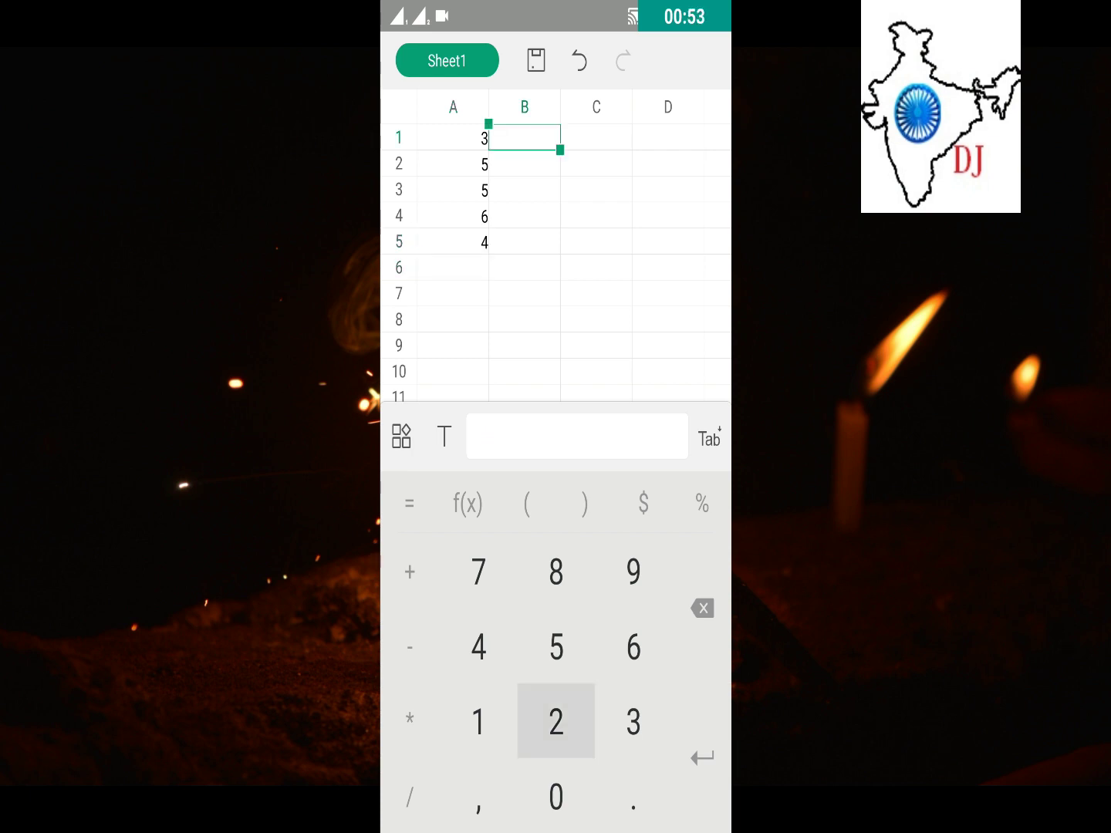
pyautogui.write('56')
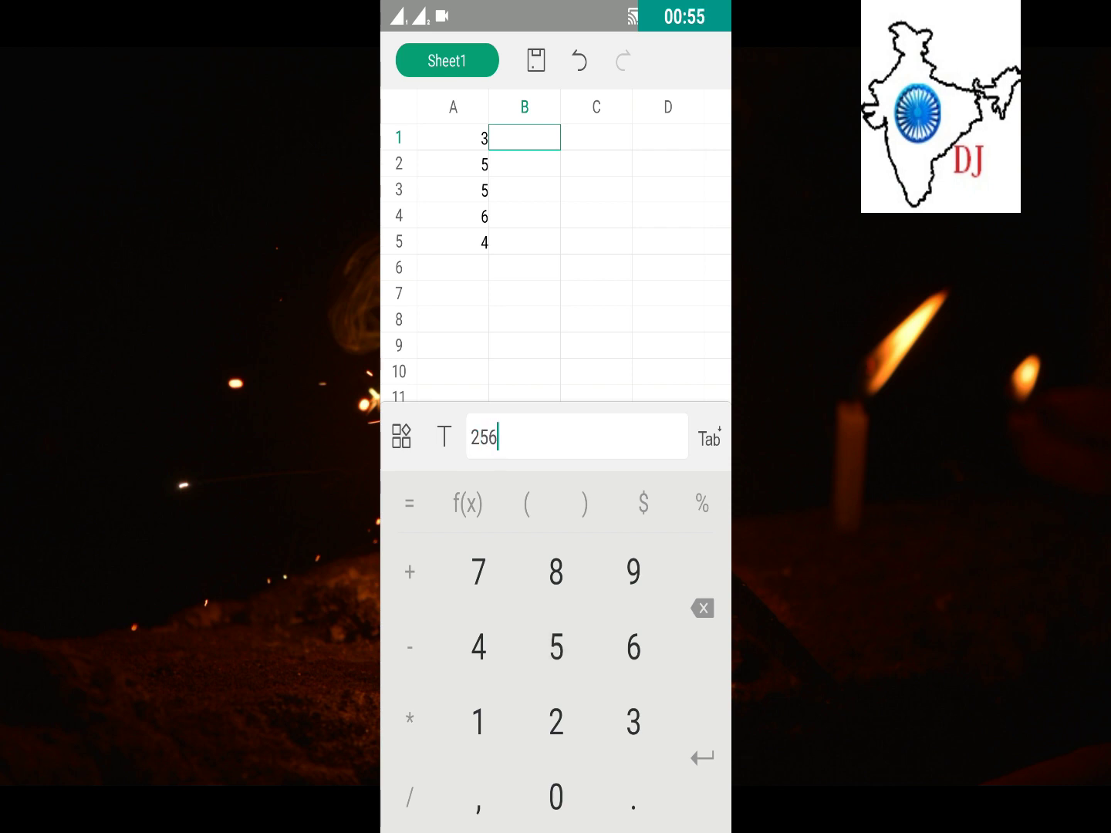
pyautogui.press('BackSpace')
pyautogui.press('BackSpace')
pyautogui.press('Return')
pyautogui.write('6')
pyautogui.press('Return')
pyautogui.write('9')
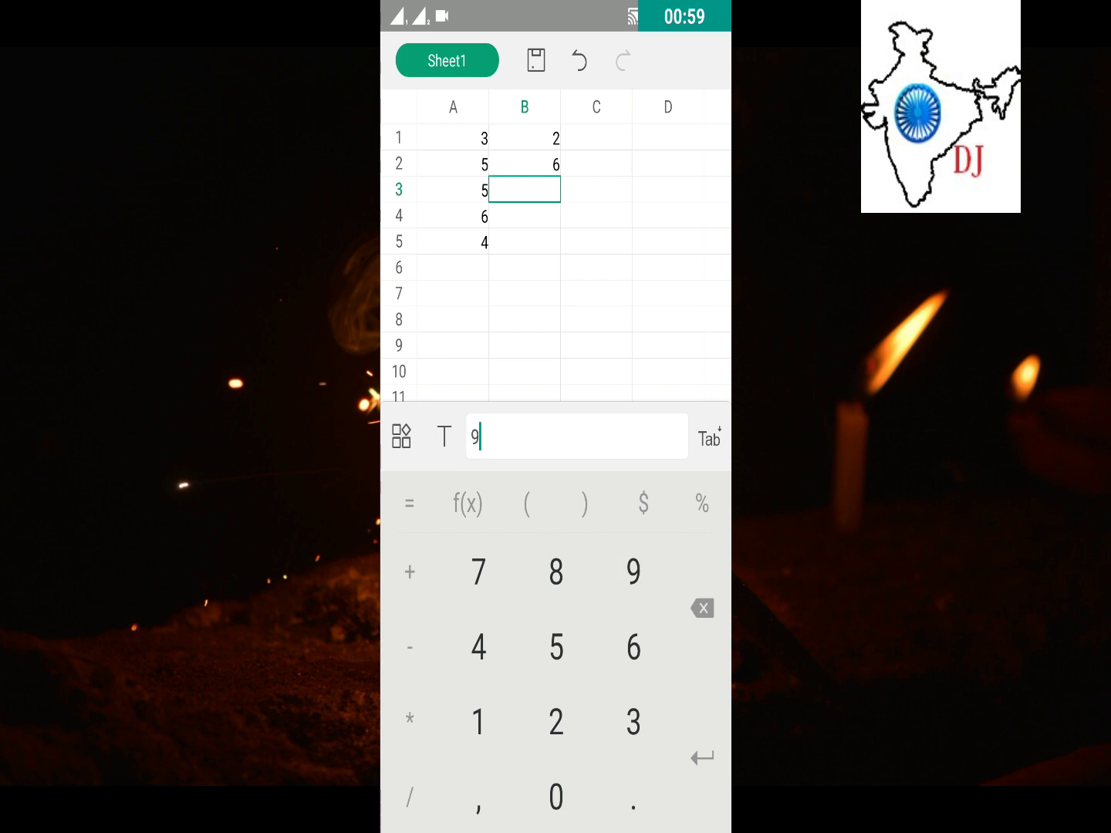
pyautogui.press('Return')
pyautogui.write('7')
pyautogui.press('Return')
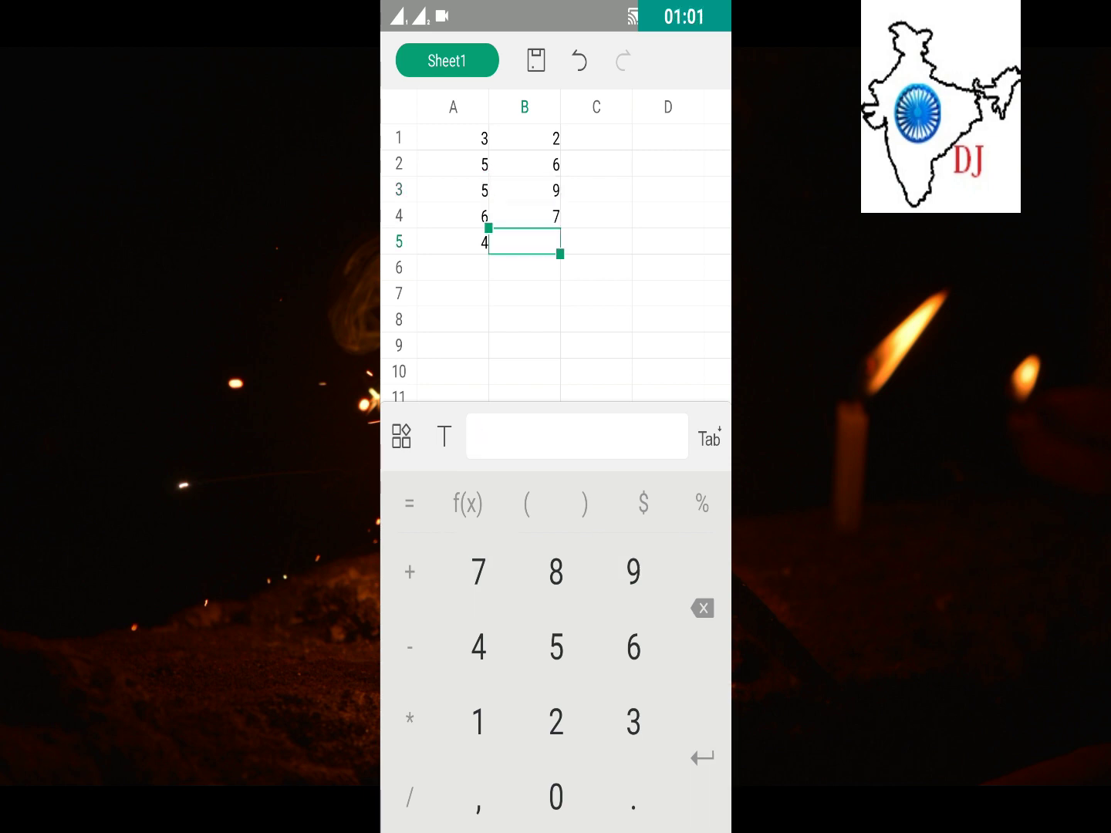
pyautogui.write('4')
pyautogui.press('Return')
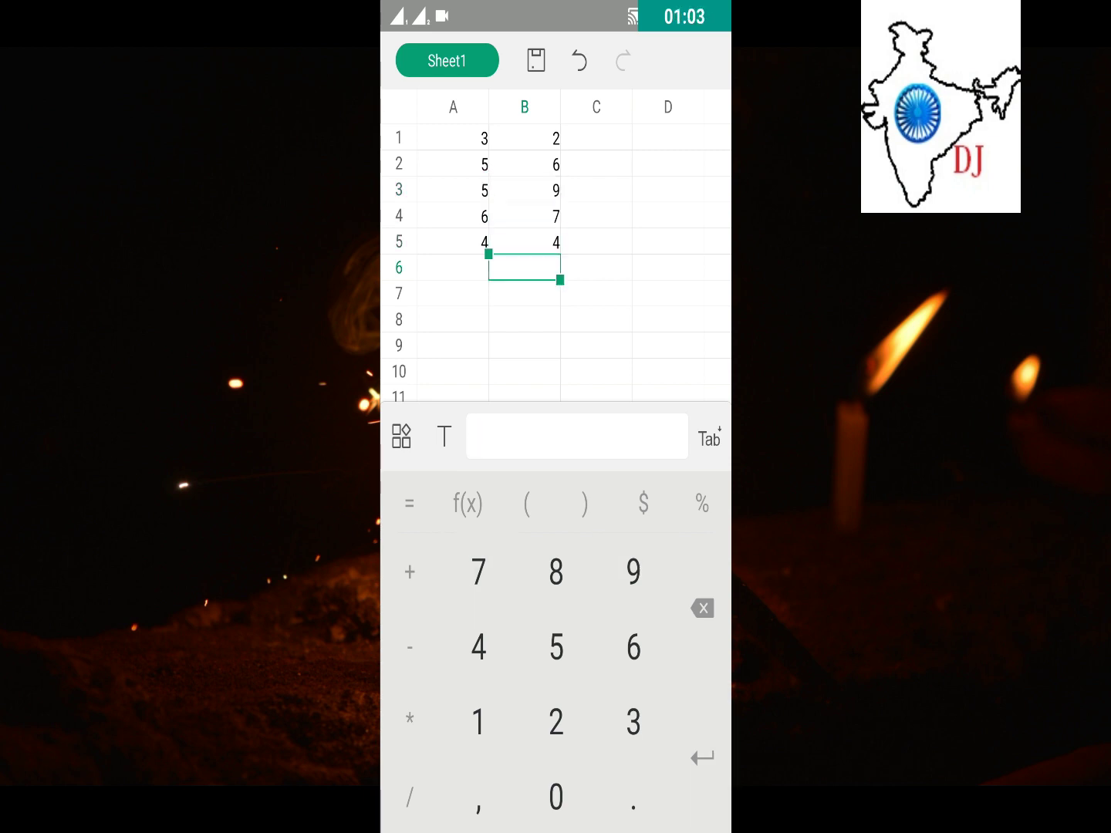
# Start a SUM formula in cell A6 from the function suggestions.
pyautogui.click(453, 267)
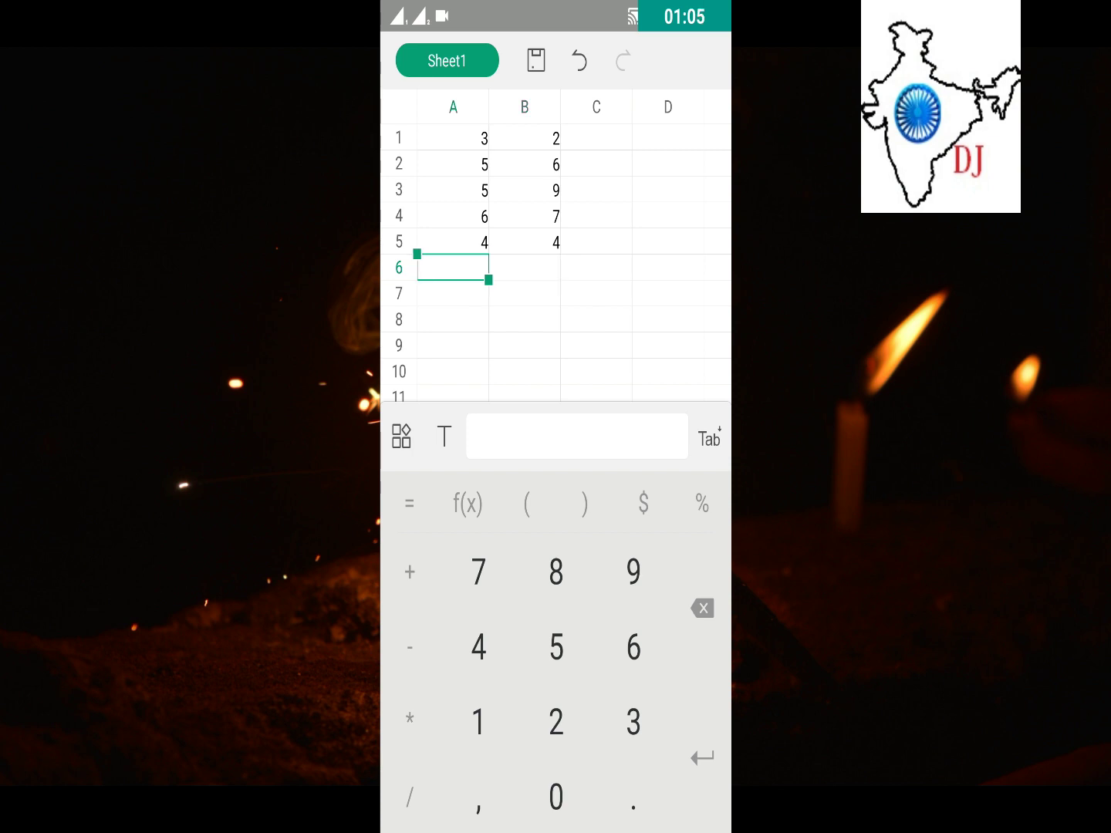
pyautogui.write('=')
pyautogui.click(480, 436)
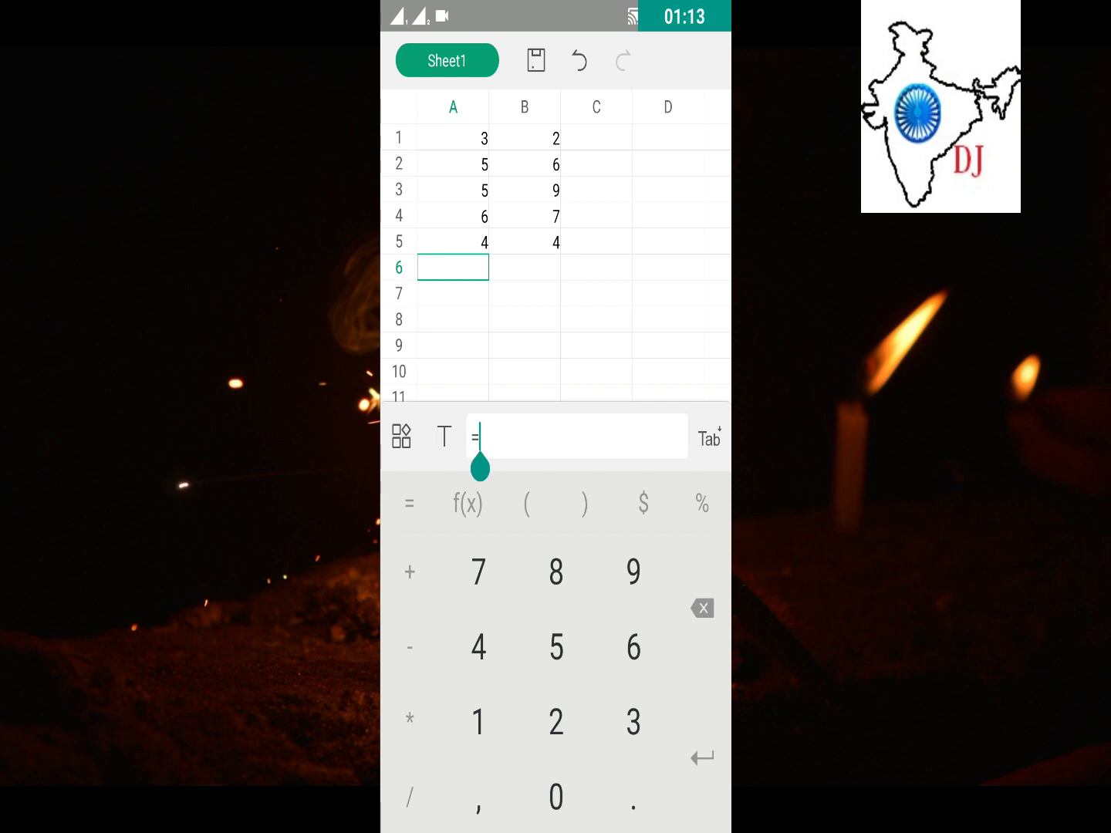
pyautogui.click(444, 437)
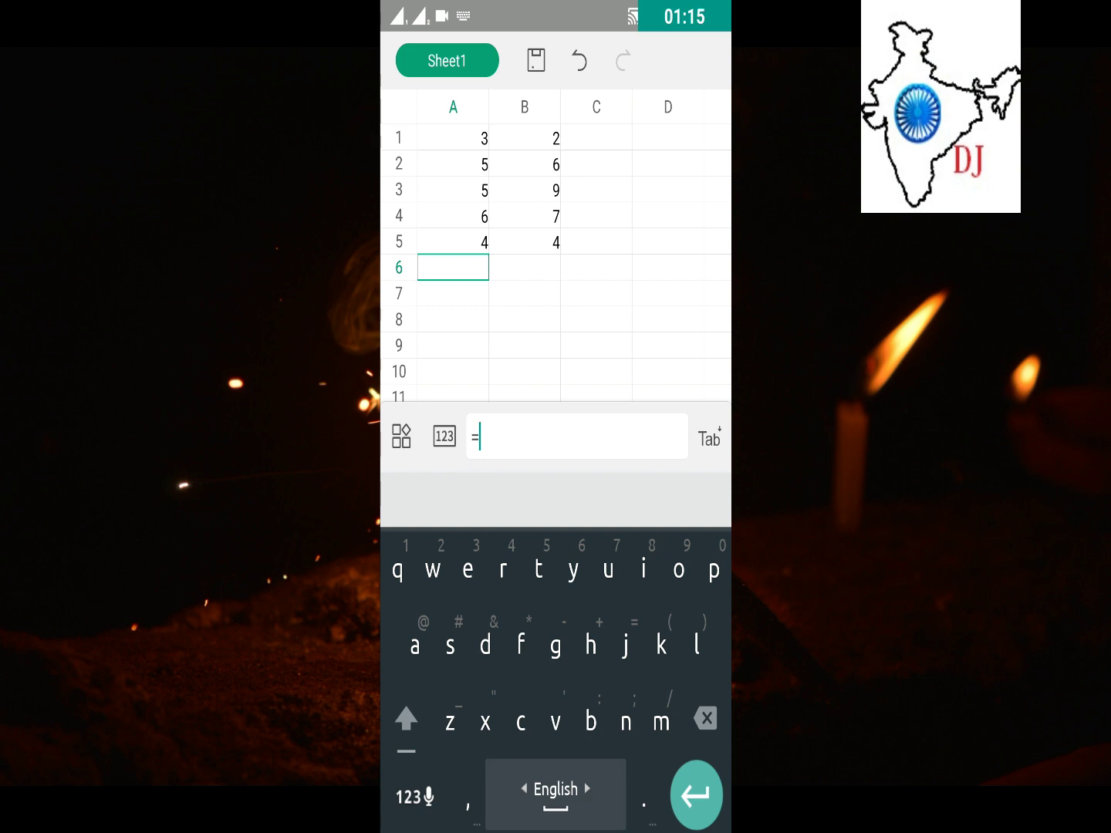
pyautogui.write('su')
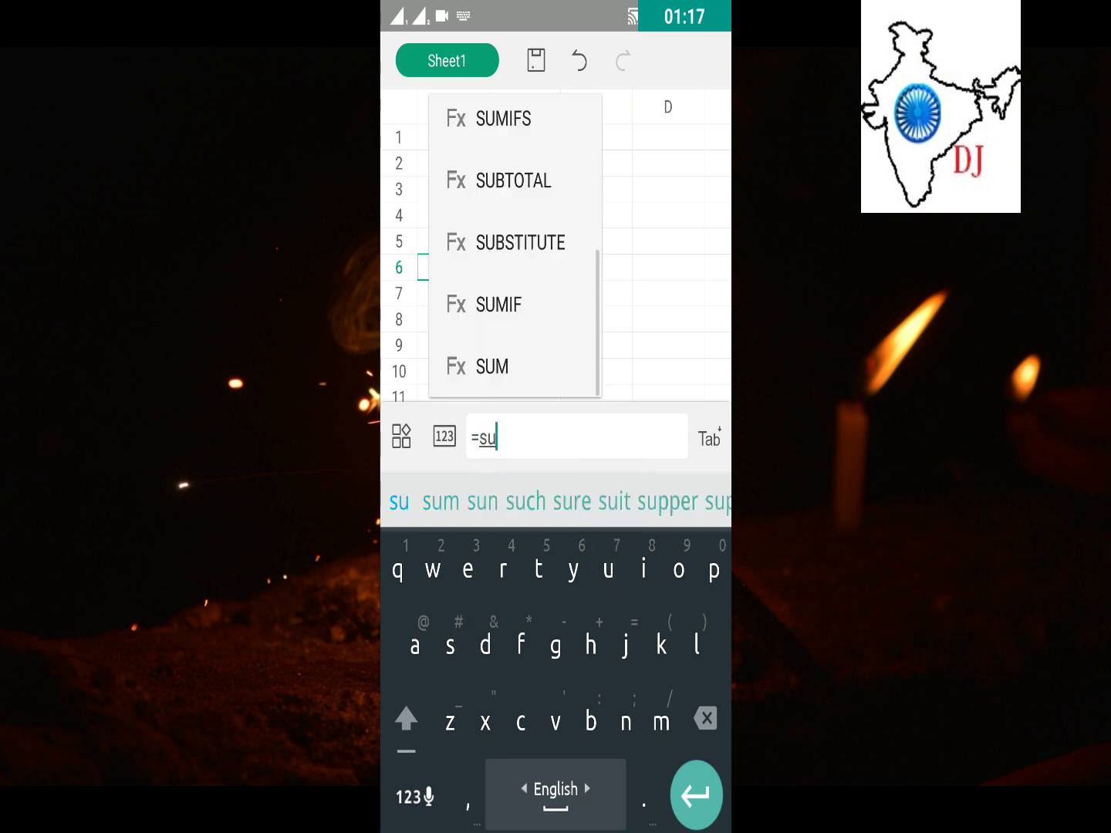
pyautogui.click(494, 365)
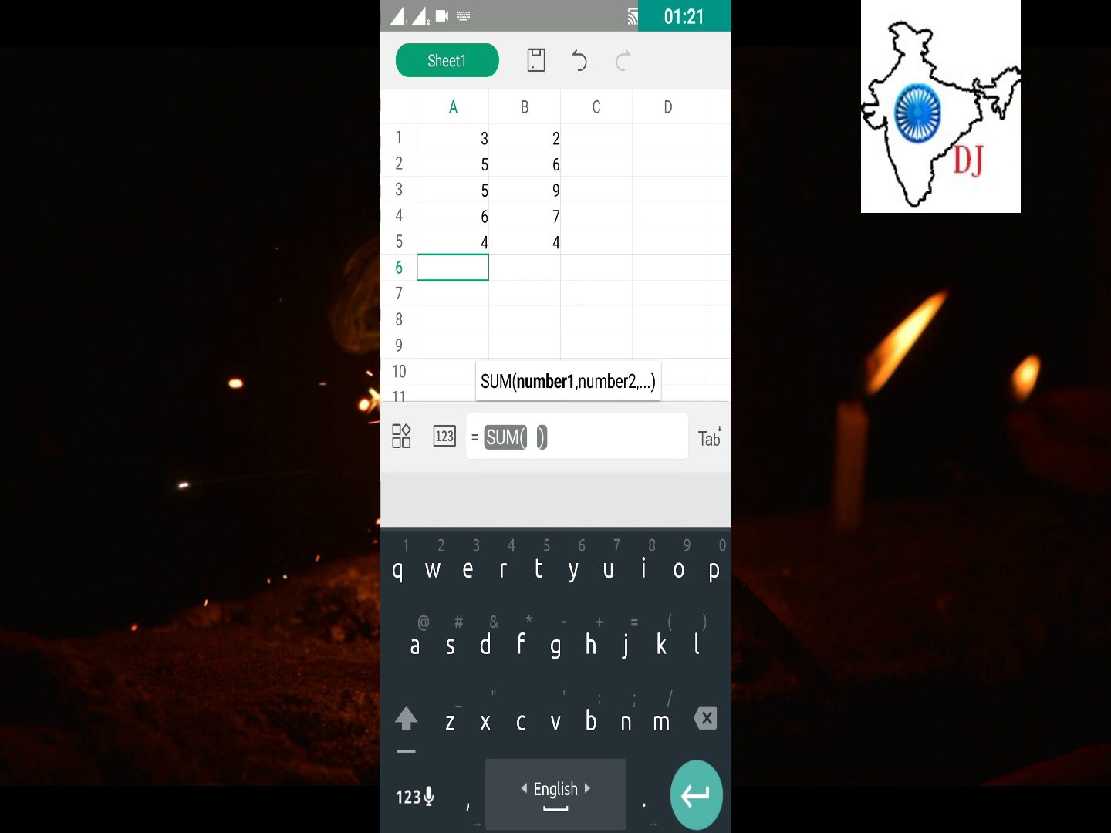
# Complete the range A1:A5 and commit, so A6 shows 23.
pyautogui.click(453, 137)
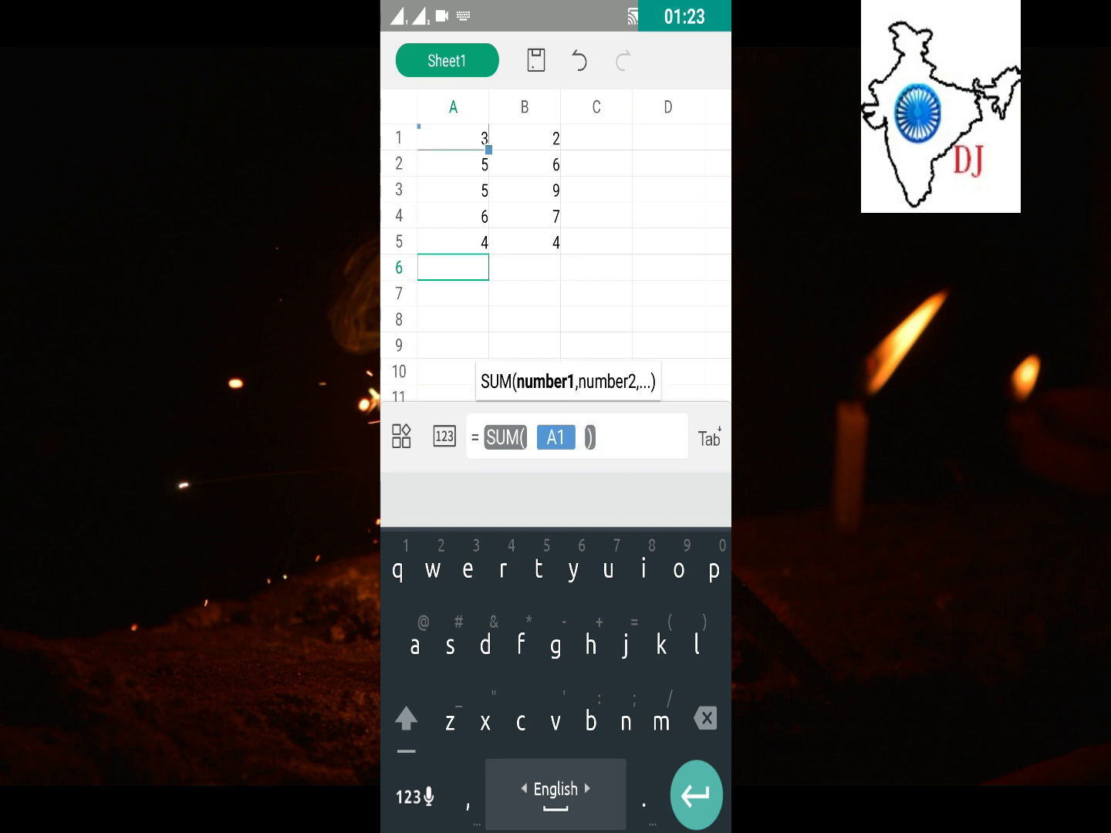
pyautogui.click(414, 796)
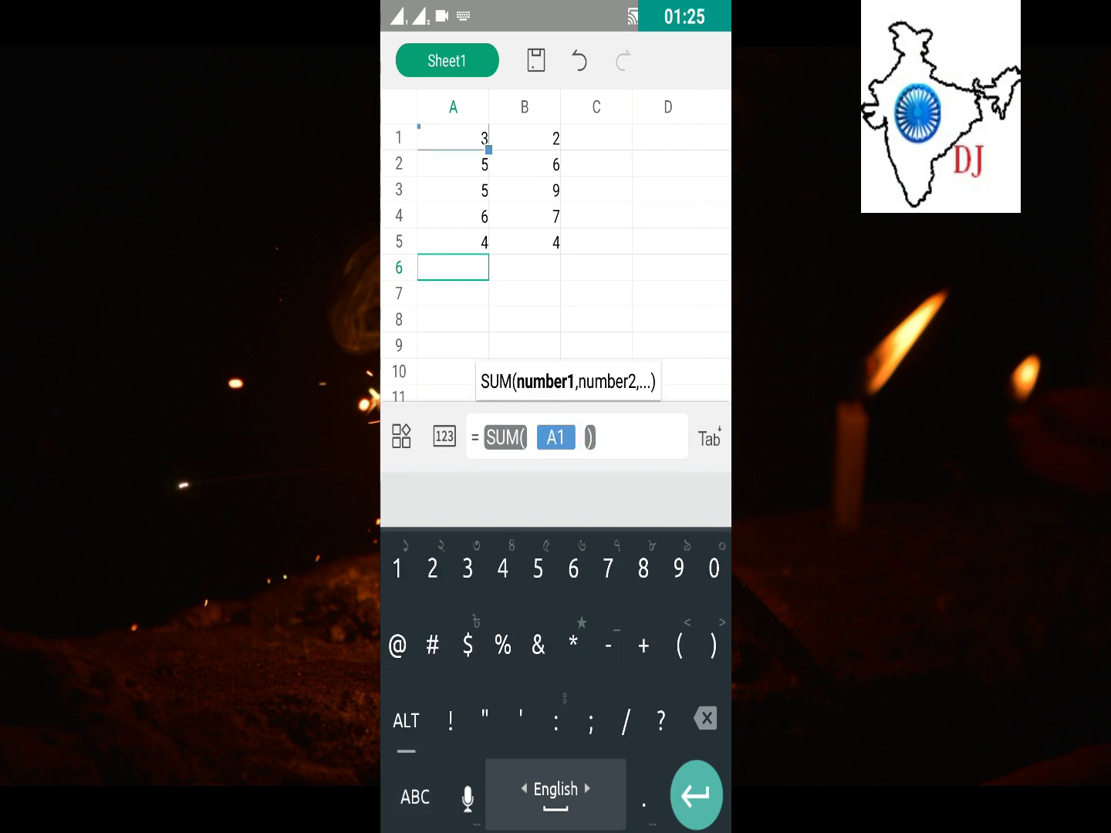
pyautogui.write(':')
pyautogui.click(453, 240)
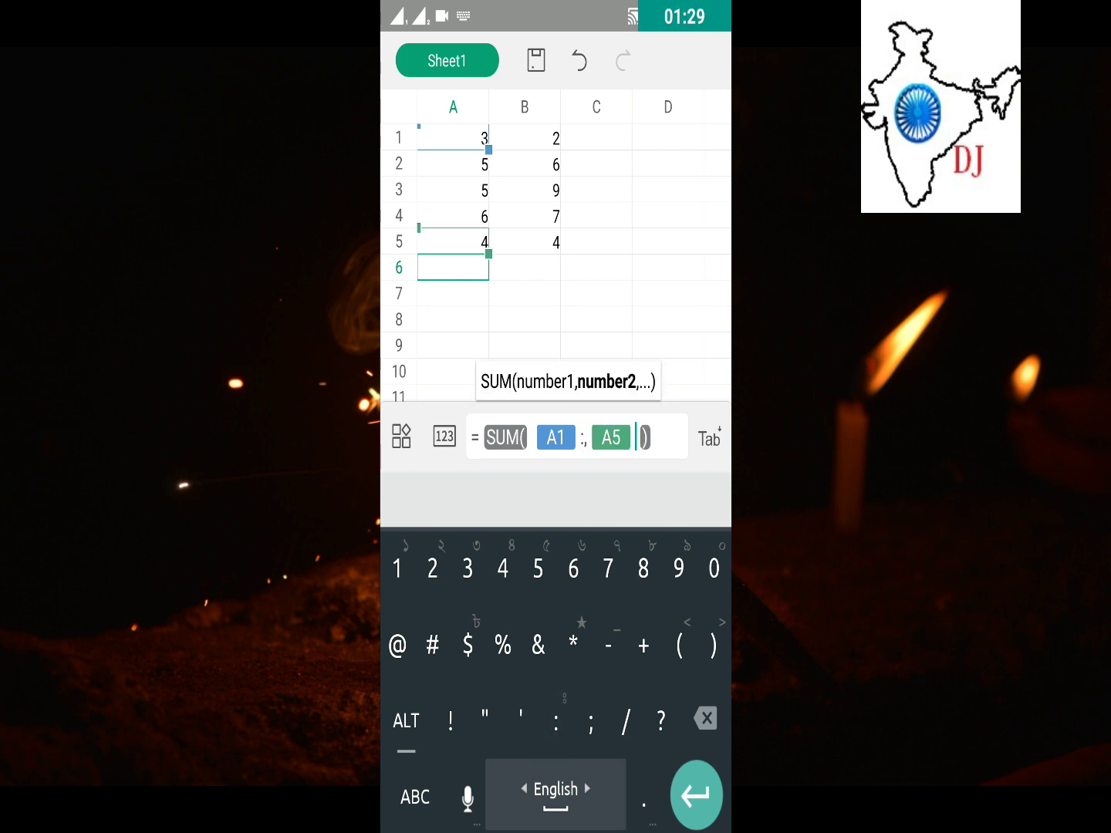
pyautogui.click(584, 437)
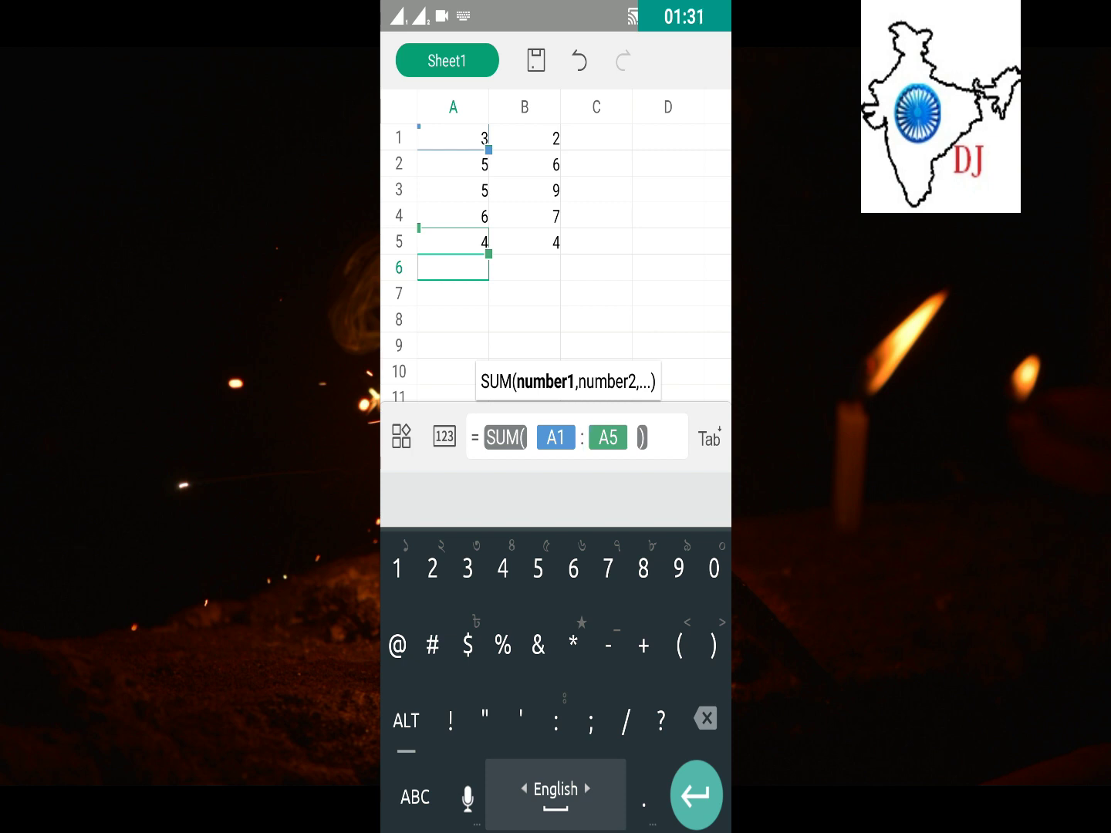
pyautogui.click(653, 437)
pyautogui.press('Return')
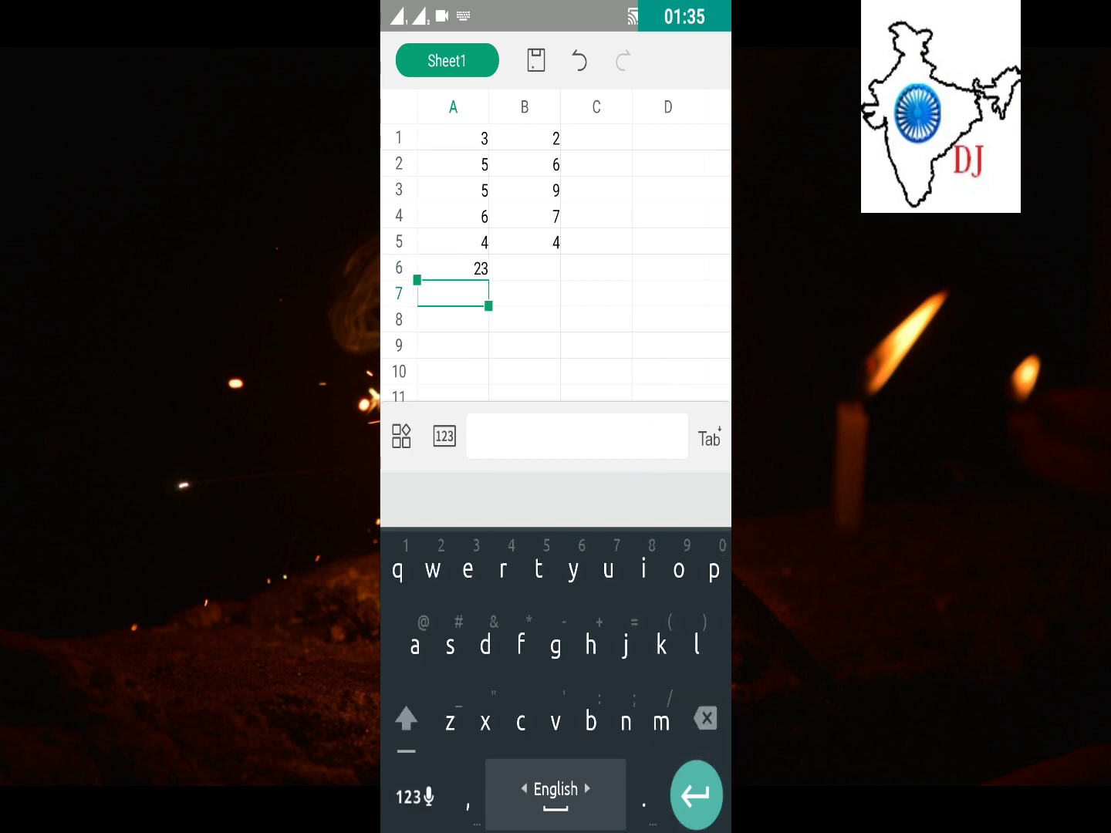
pyautogui.moveTo(472, 227)
pyautogui.mouseDown()
pyautogui.moveTo(489, 310)
pyautogui.moveTo(471, 242)
pyautogui.mouseUp()
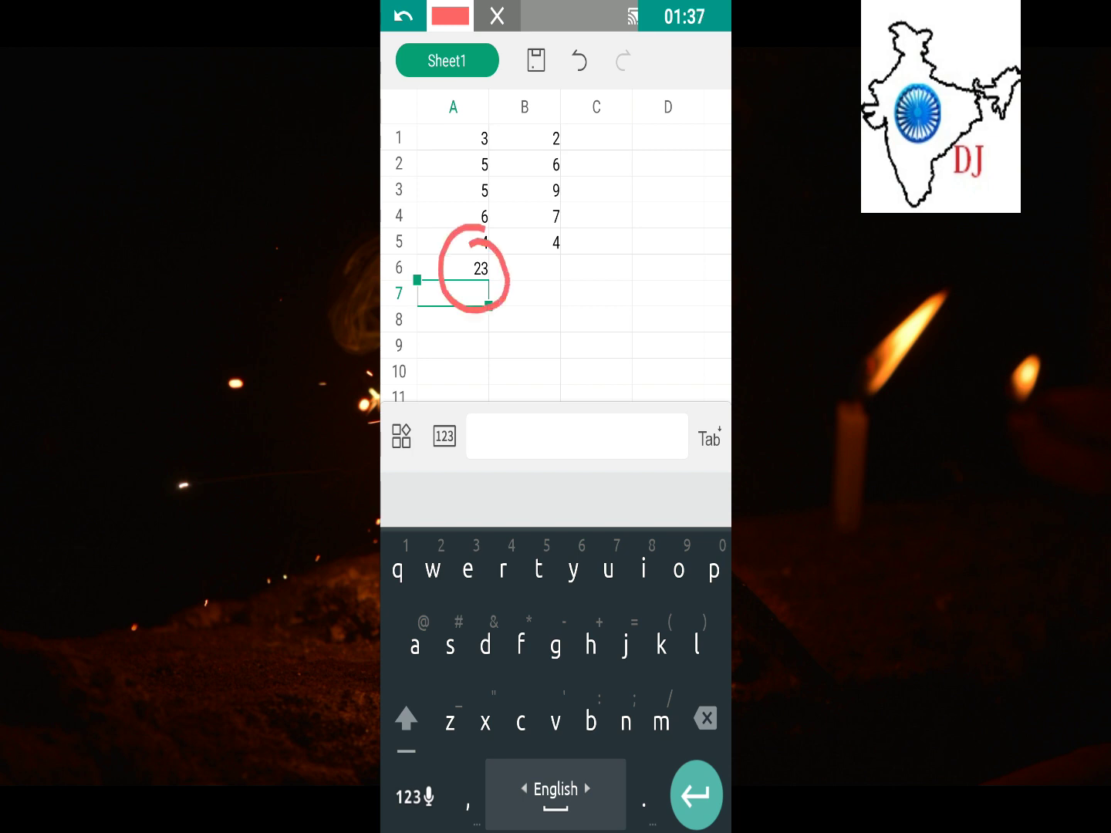
pyautogui.click(497, 16)
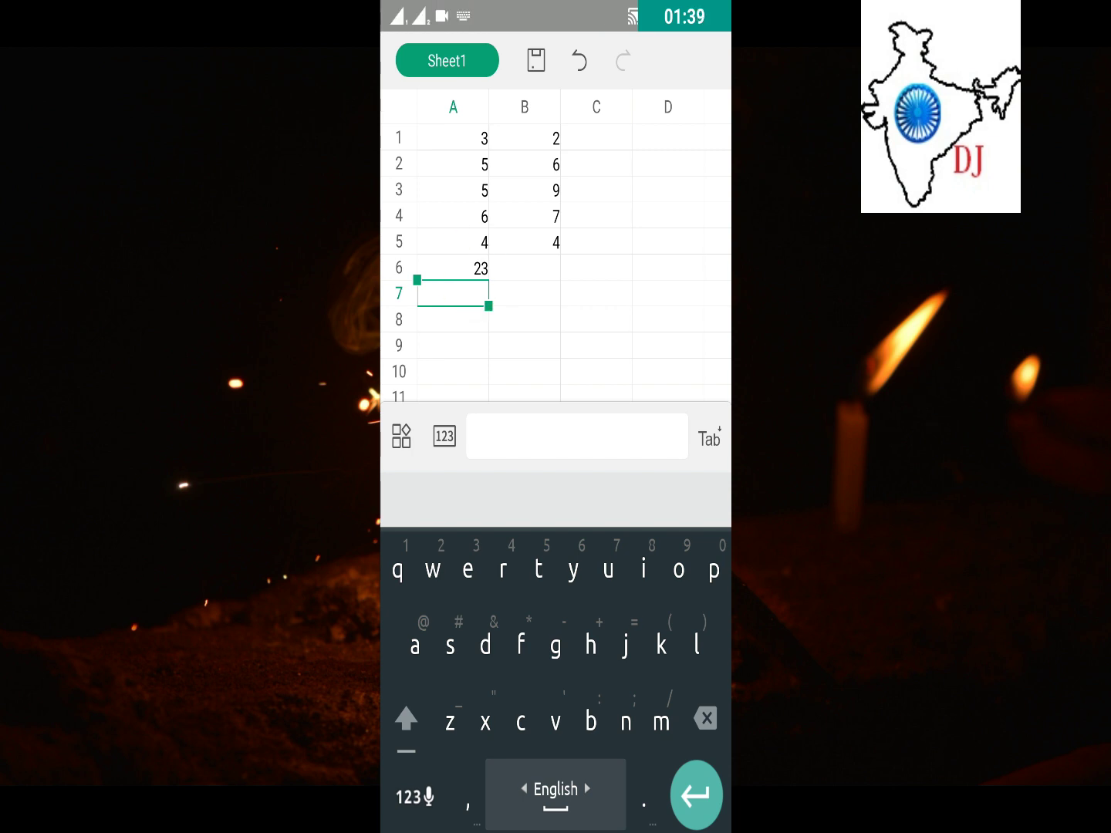
pyautogui.click(524, 268)
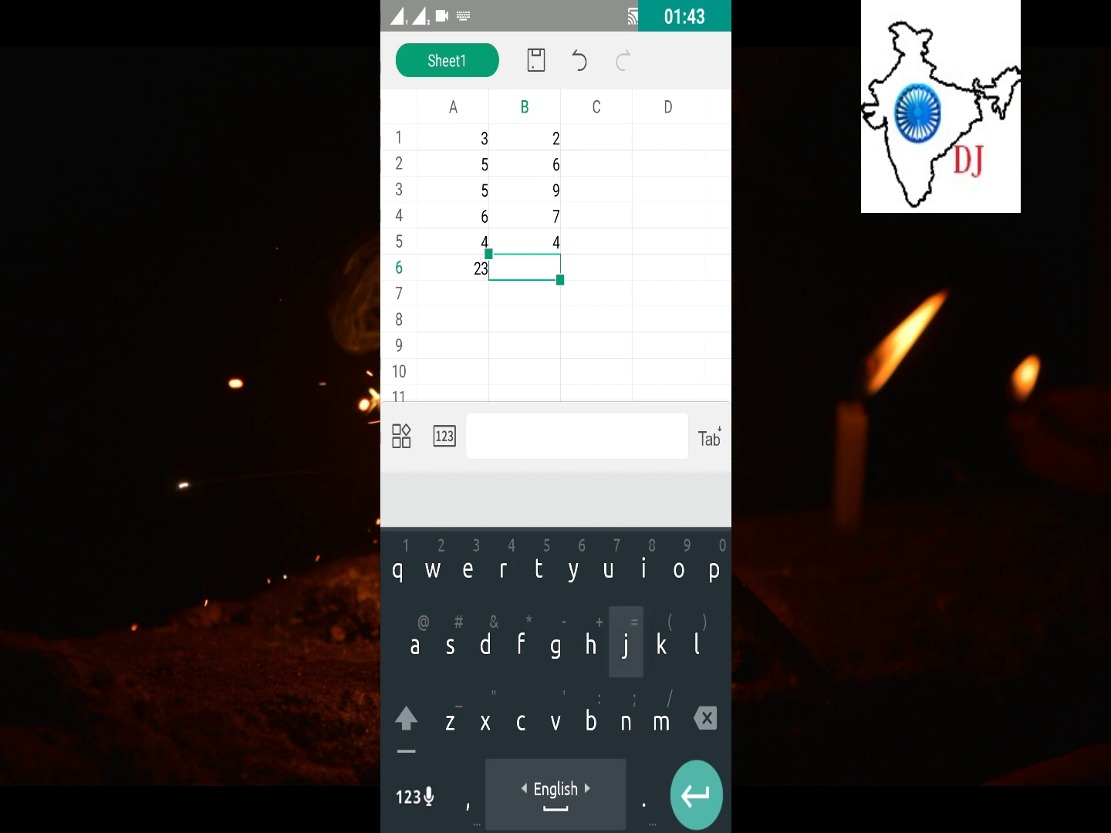
# Enter =SUM(B1:B5) in cell B6 so it displays 28.
pyautogui.write('=s')
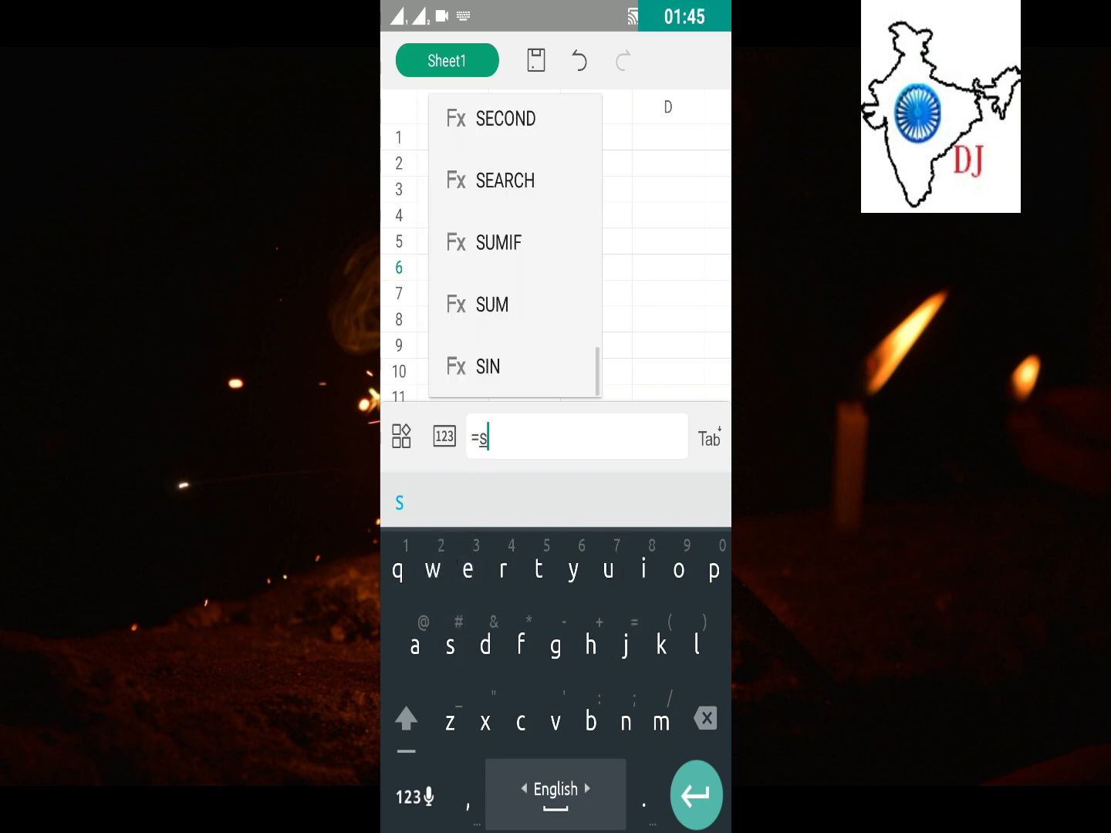
pyautogui.write('u')
pyautogui.click(475, 364)
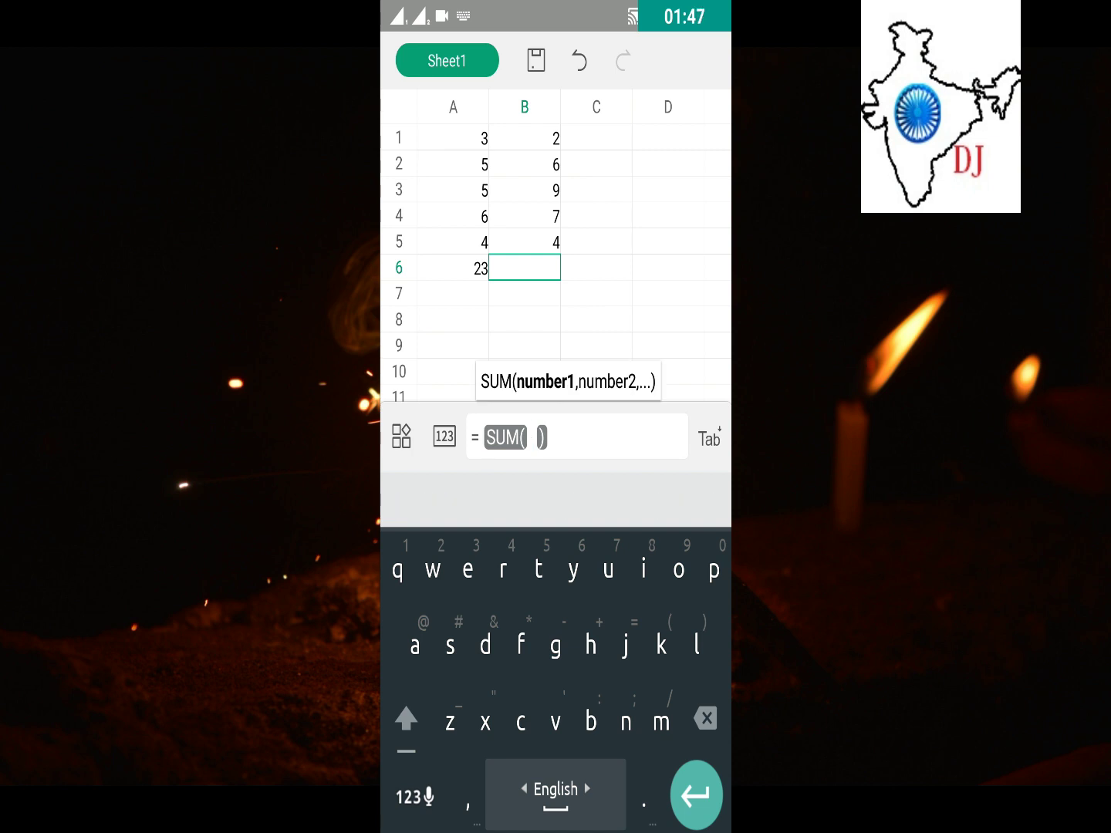
pyautogui.click(524, 138)
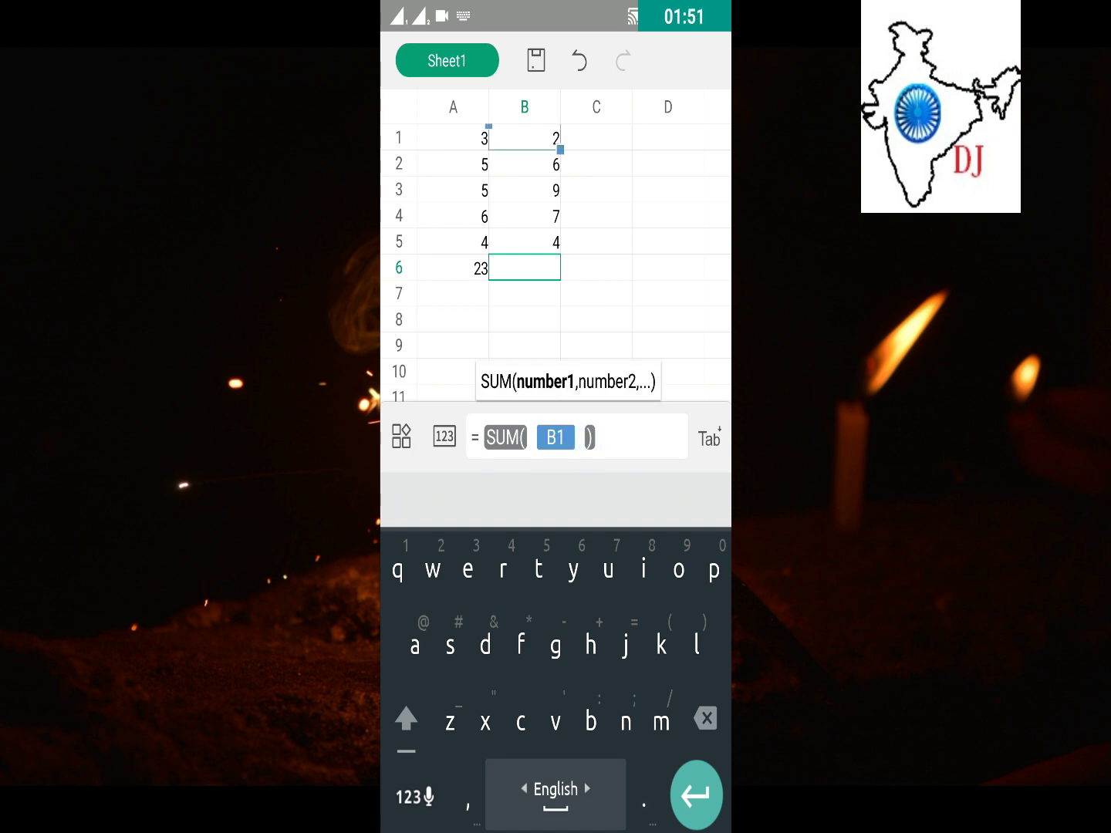
pyautogui.write(':')
pyautogui.click(525, 242)
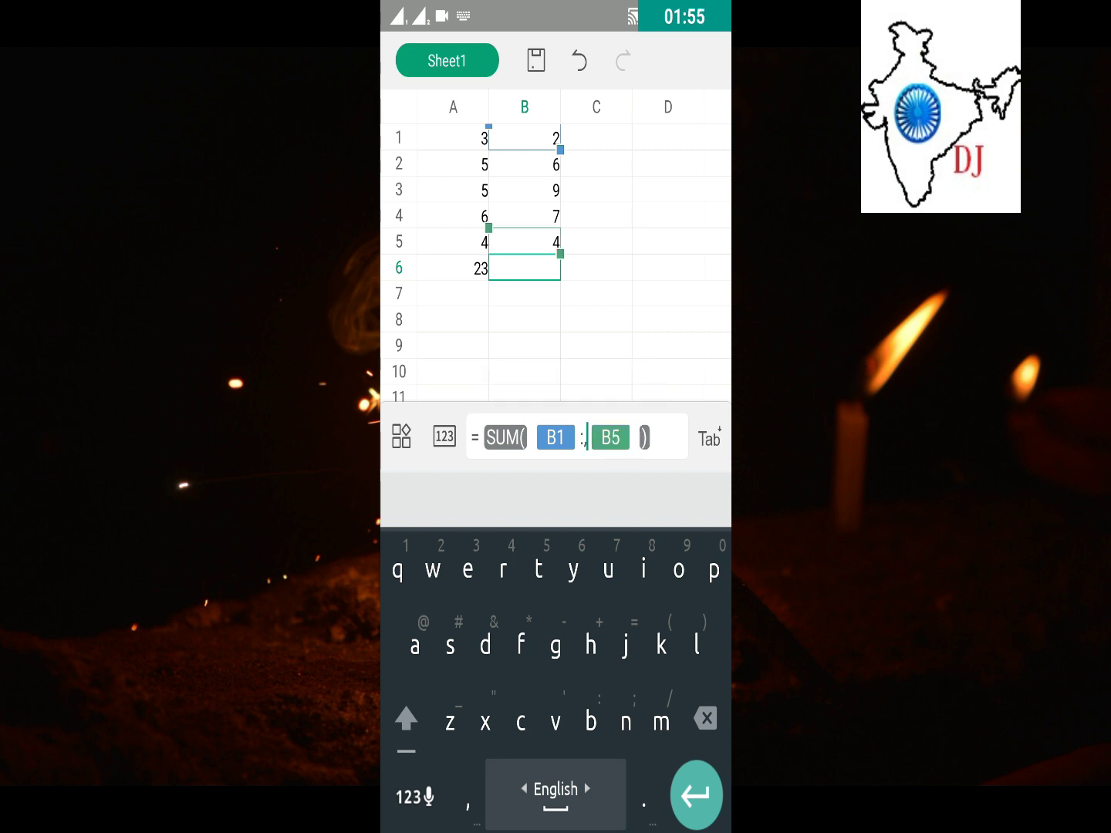
pyautogui.click(586, 437)
pyautogui.click(654, 438)
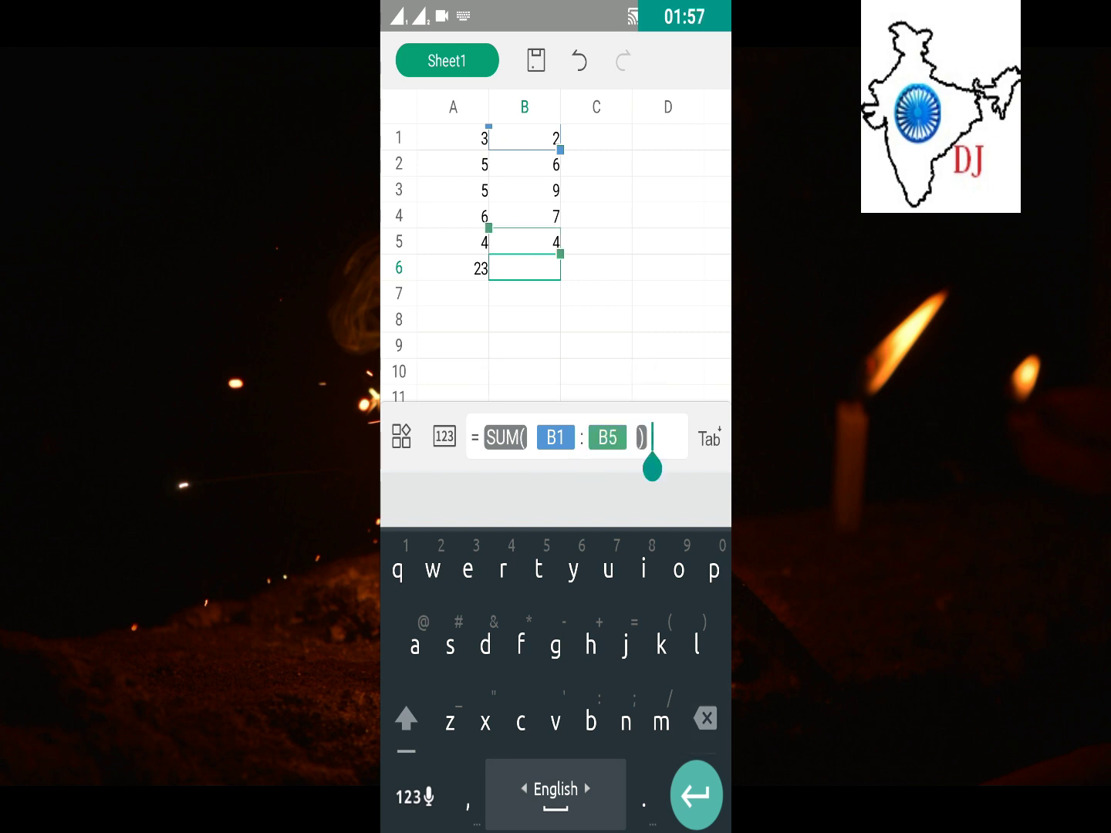
pyautogui.press('Return')
pyautogui.click(524, 268)
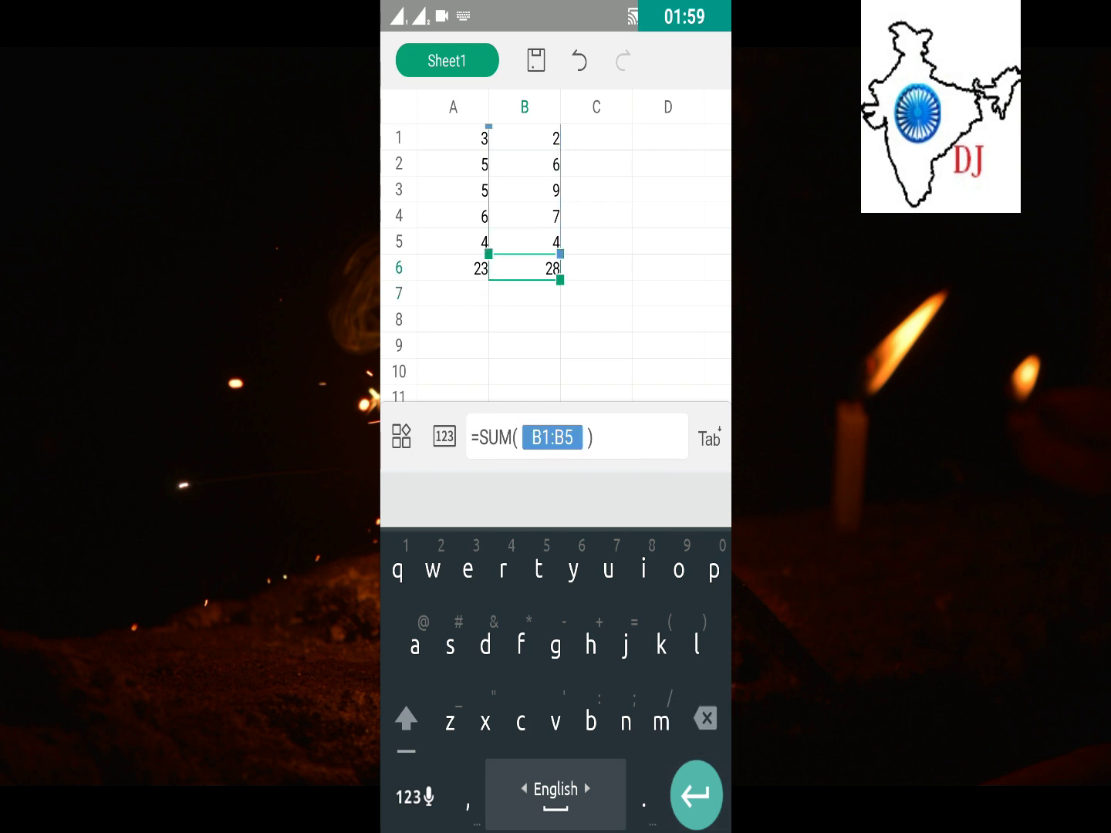
pyautogui.click(668, 293)
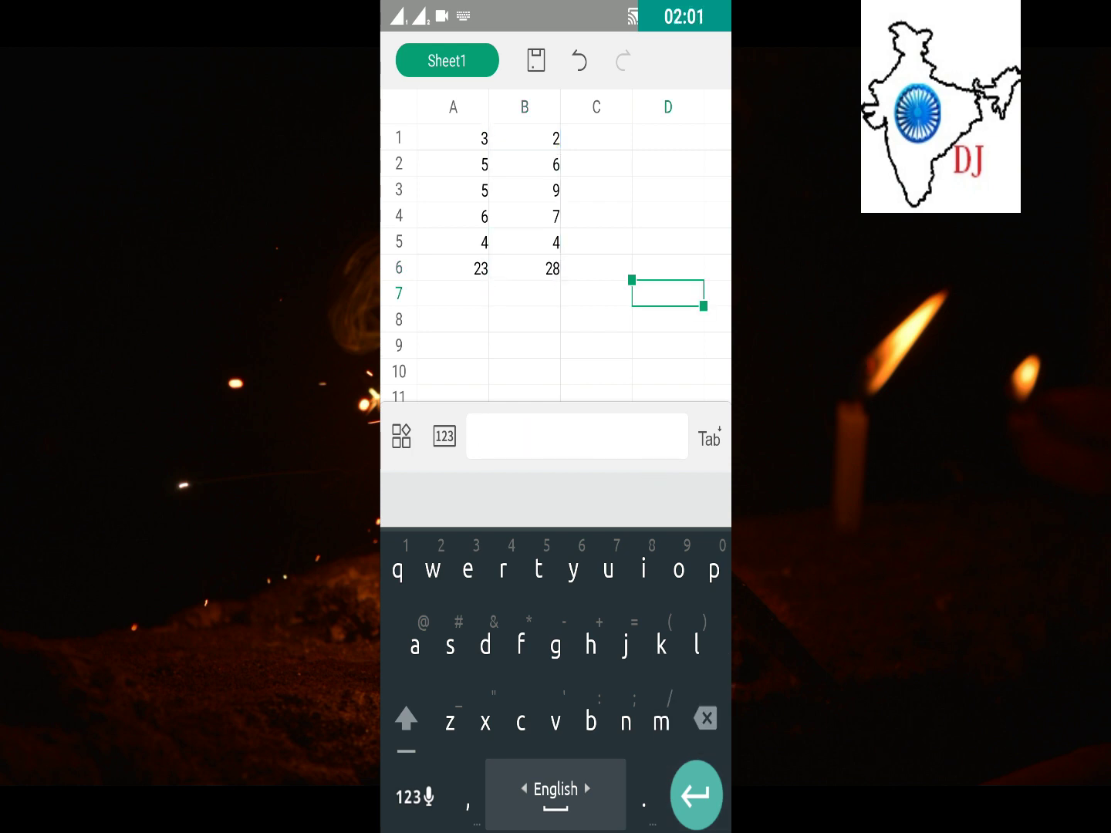
# Enter =SUM(A1:B1) in cell C1 so it displays 5.
pyautogui.moveTo(572, 235)
pyautogui.mouseDown()
pyautogui.moveTo(515, 297)
pyautogui.moveTo(556, 241)
pyautogui.mouseUp()
pyautogui.click(497, 16)
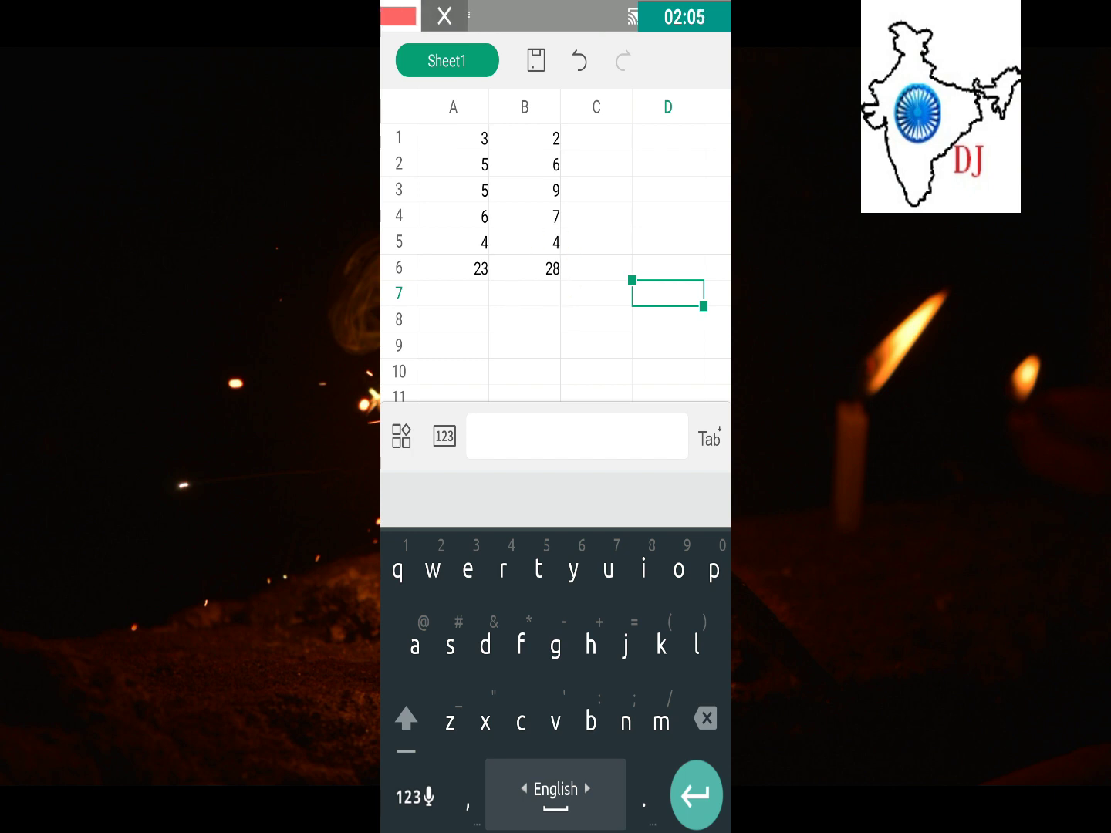
pyautogui.click(596, 136)
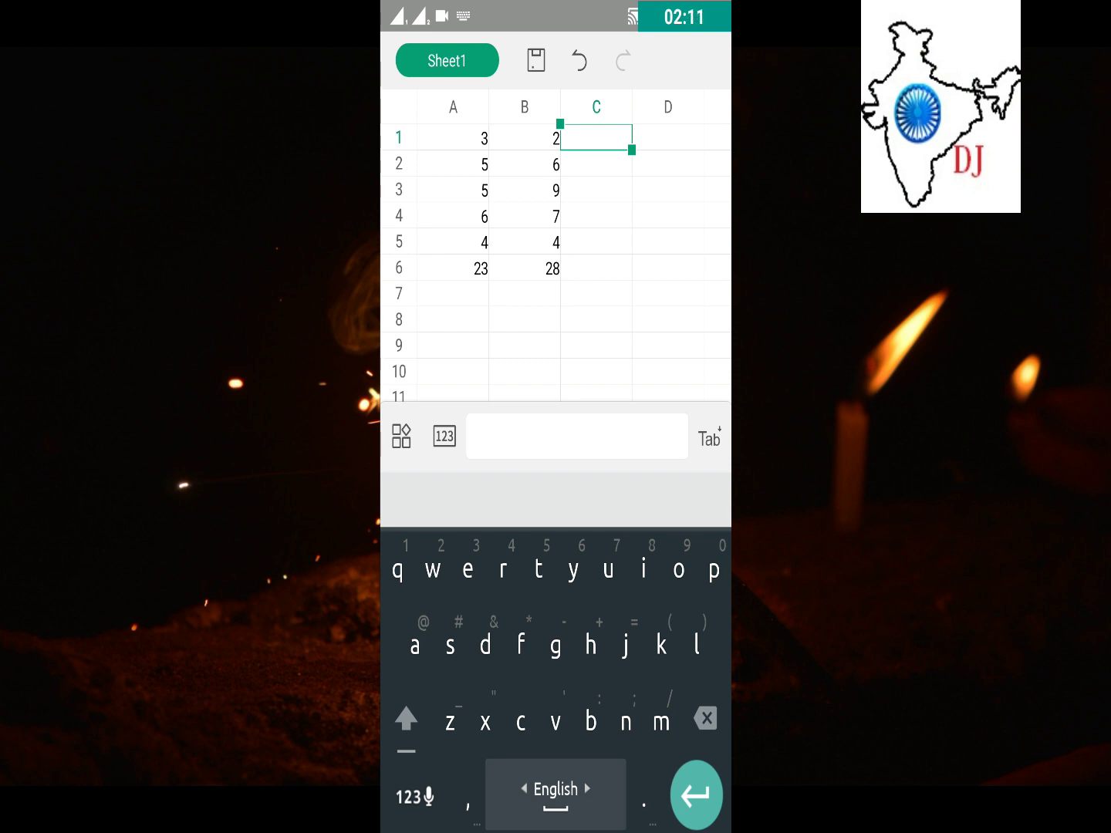
pyautogui.write('=')
pyautogui.write('s')
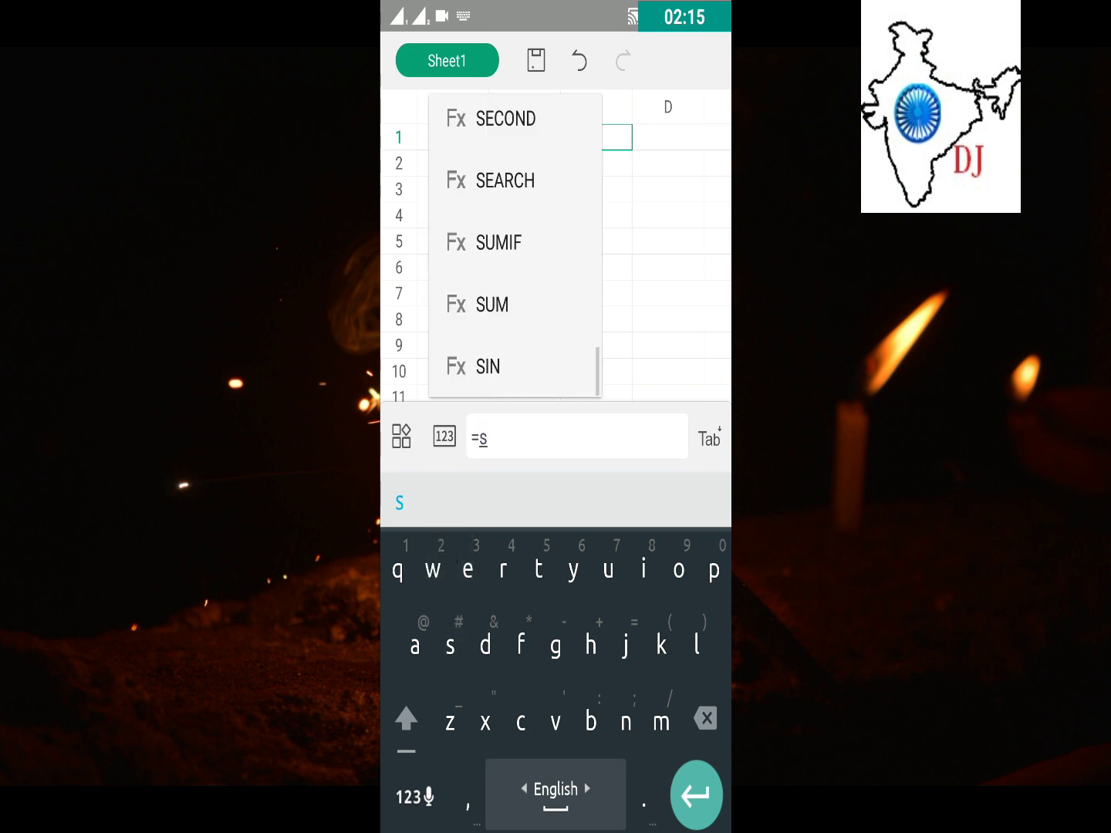
pyautogui.click(492, 304)
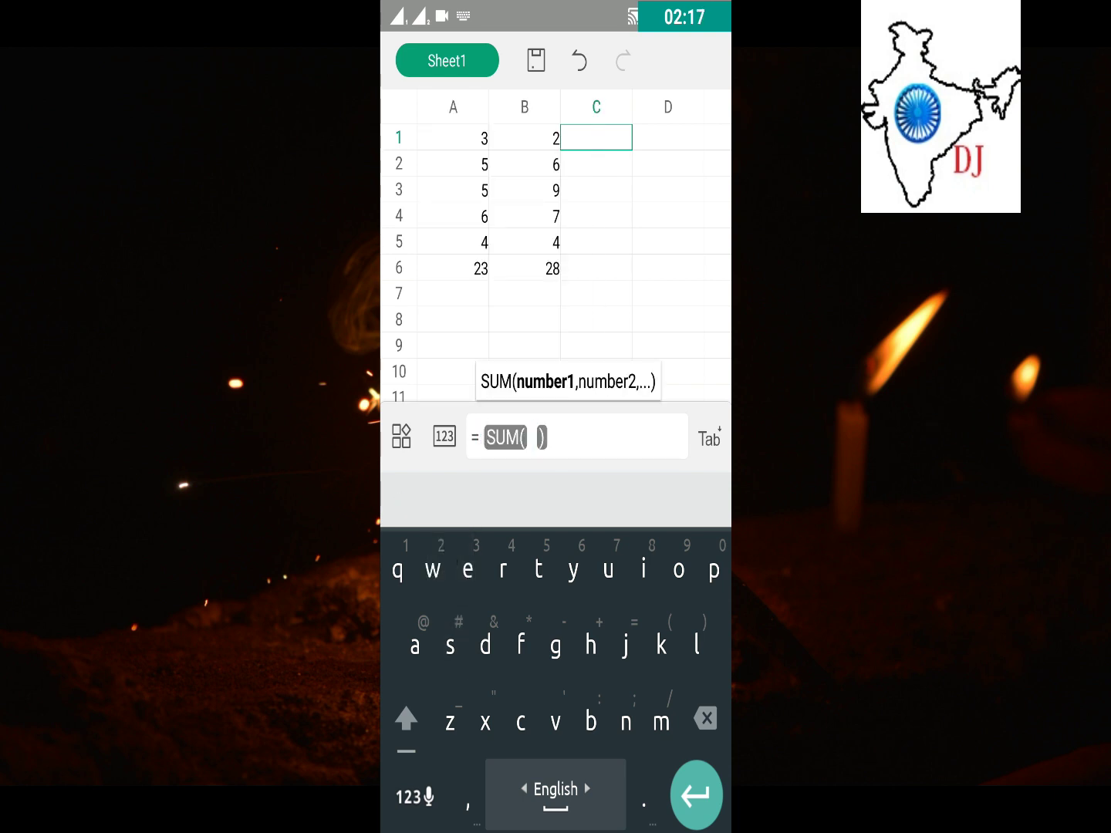
pyautogui.click(453, 137)
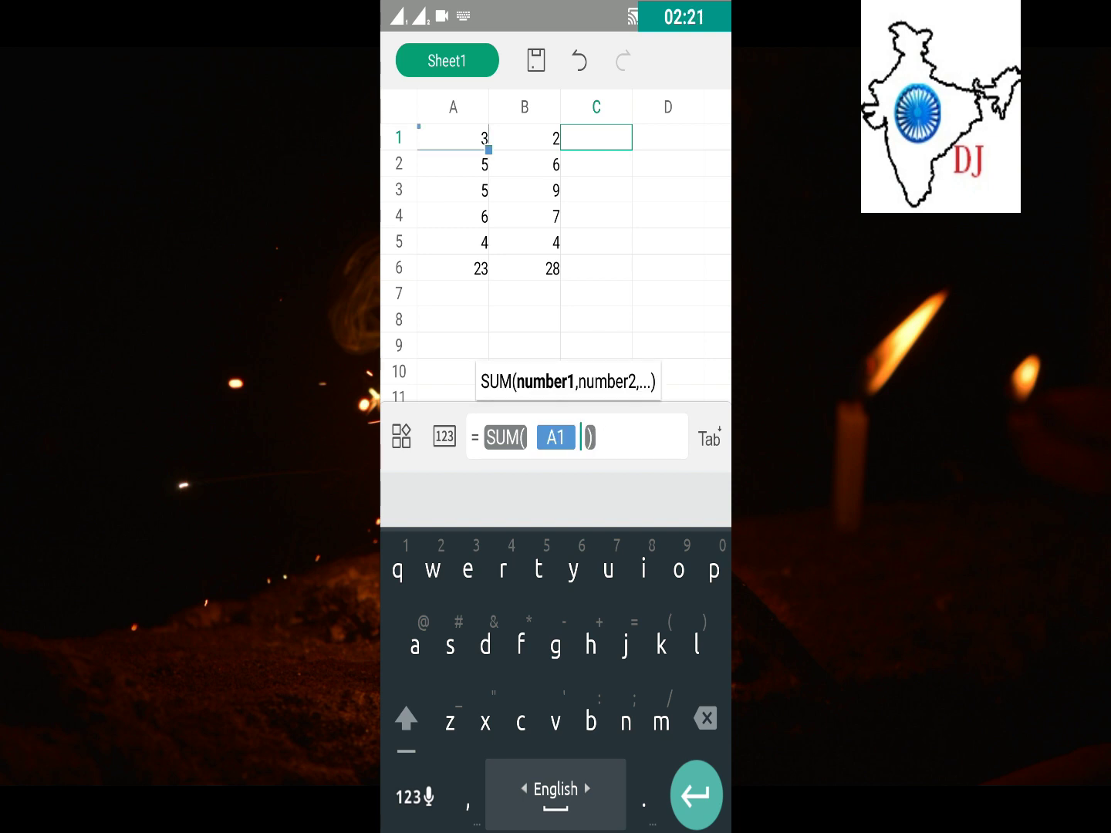
pyautogui.click(409, 796)
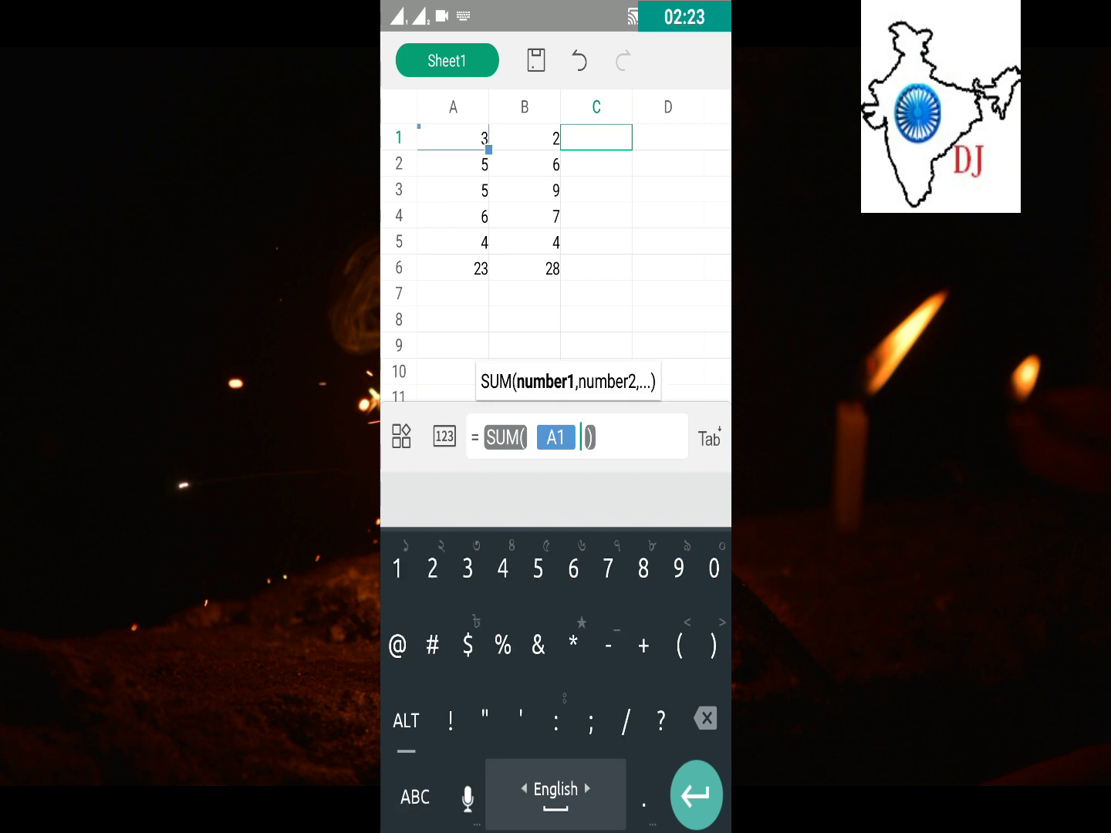
pyautogui.write(':')
pyautogui.click(524, 137)
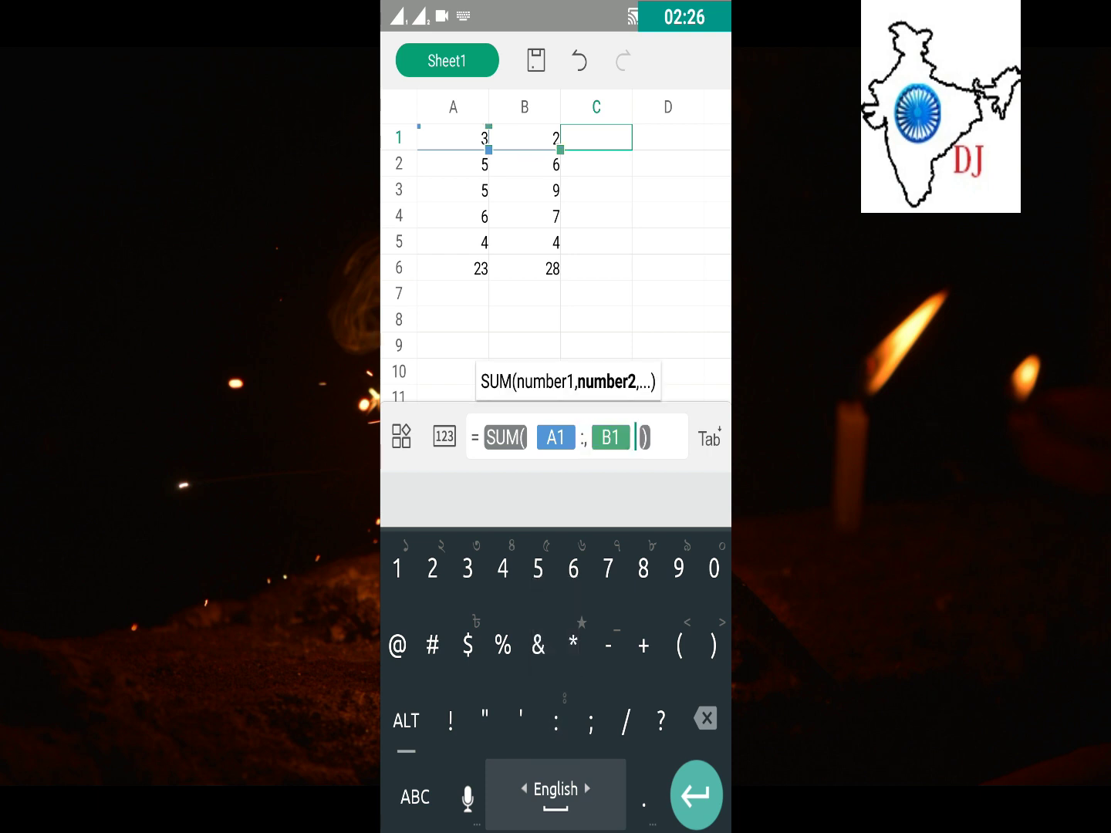
pyautogui.click(587, 438)
pyautogui.click(654, 437)
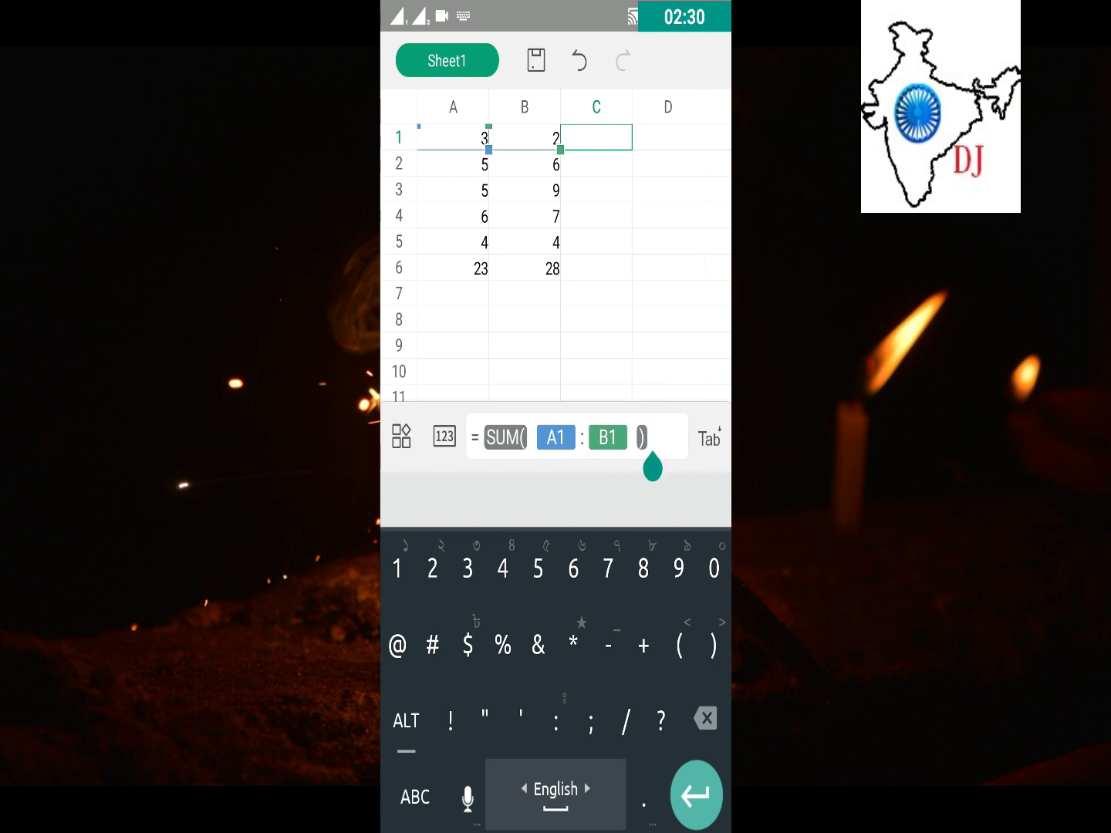
pyautogui.press('Return')
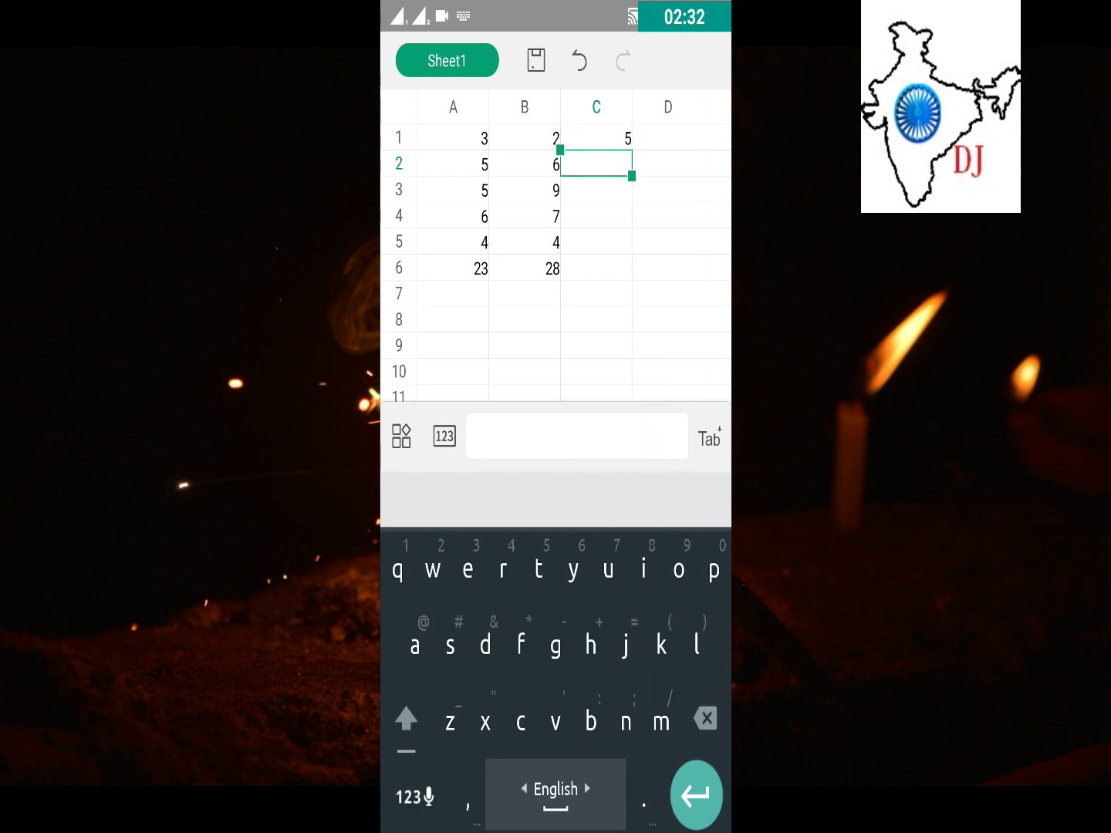
# Fill C1's row-sum formula down to C6, giving 11, 14, 13, 8 and 51.
pyautogui.click(596, 137)
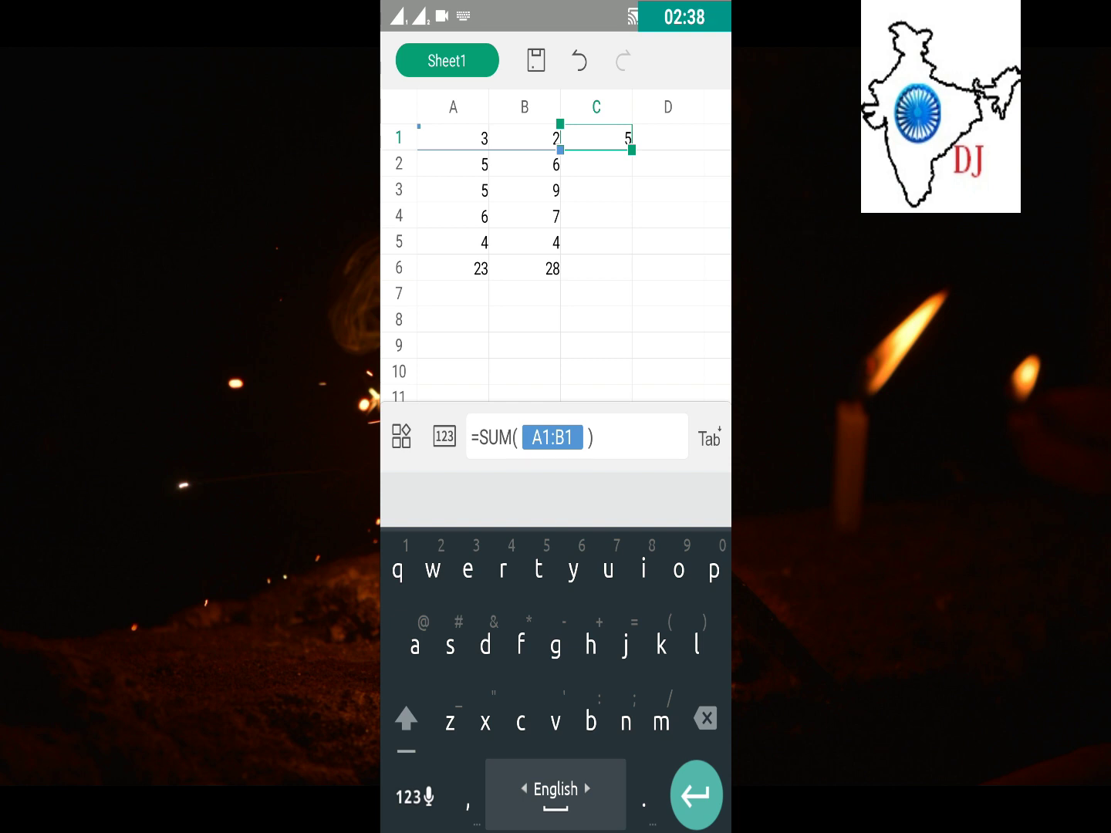
pyautogui.click(596, 241)
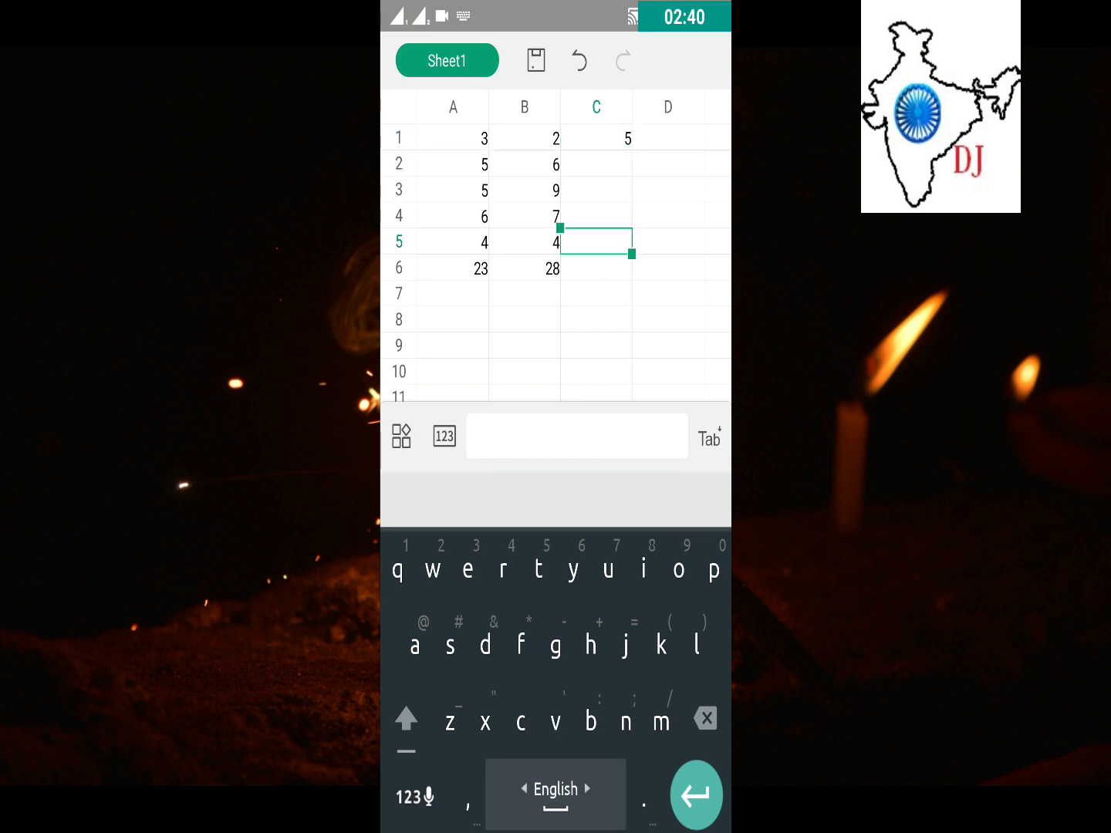
pyautogui.click(596, 138)
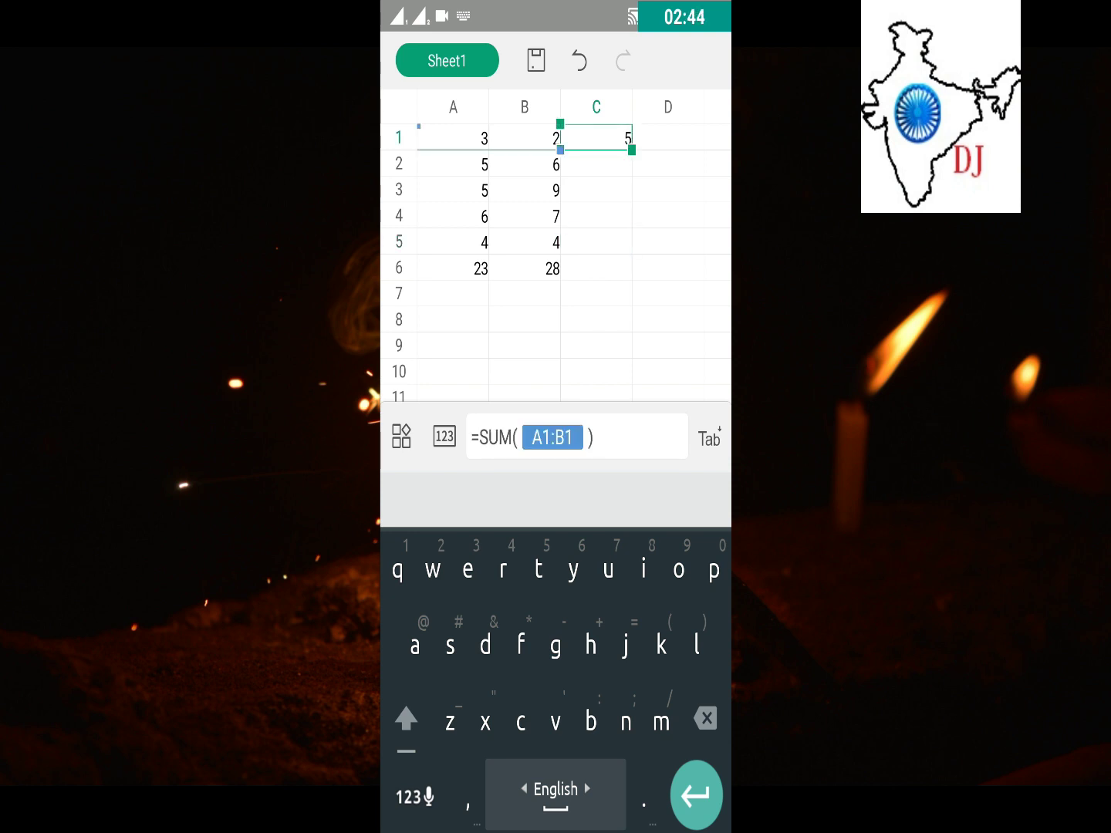
pyautogui.press('Escape')
pyautogui.click(404, 807)
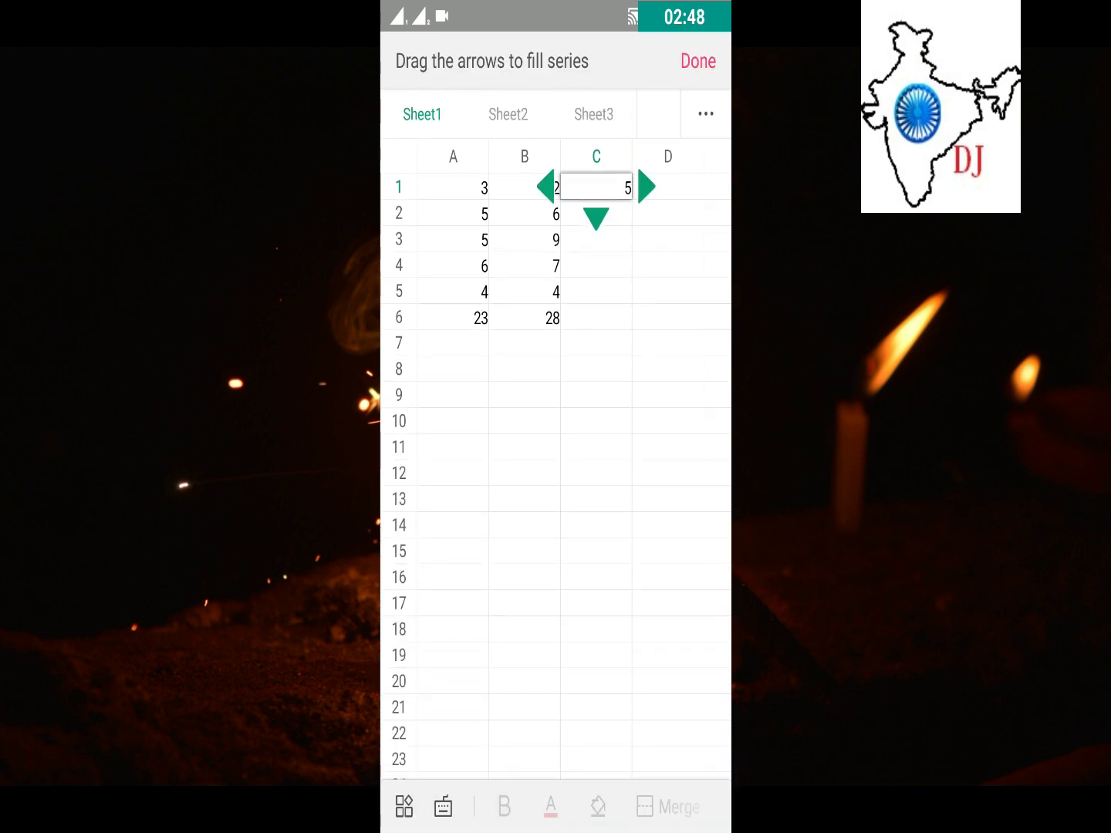
pyautogui.moveTo(596, 219); pyautogui.dragTo(595, 312)
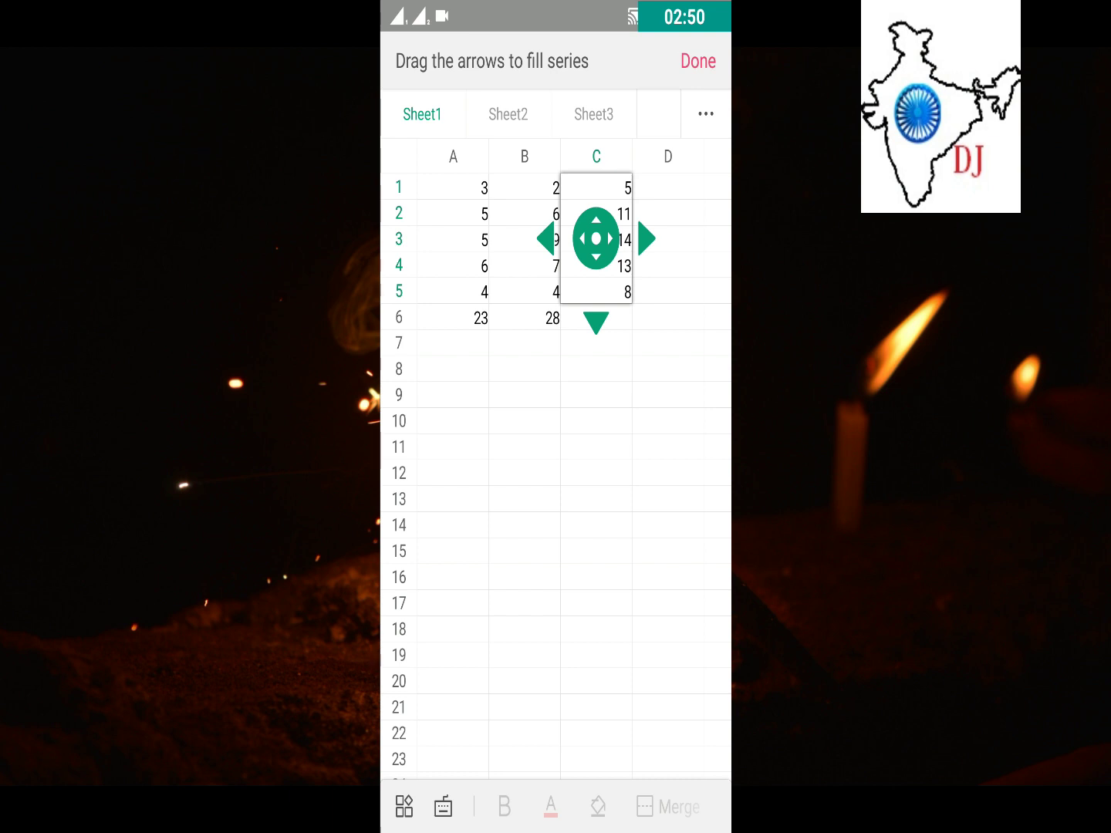
pyautogui.click(597, 317)
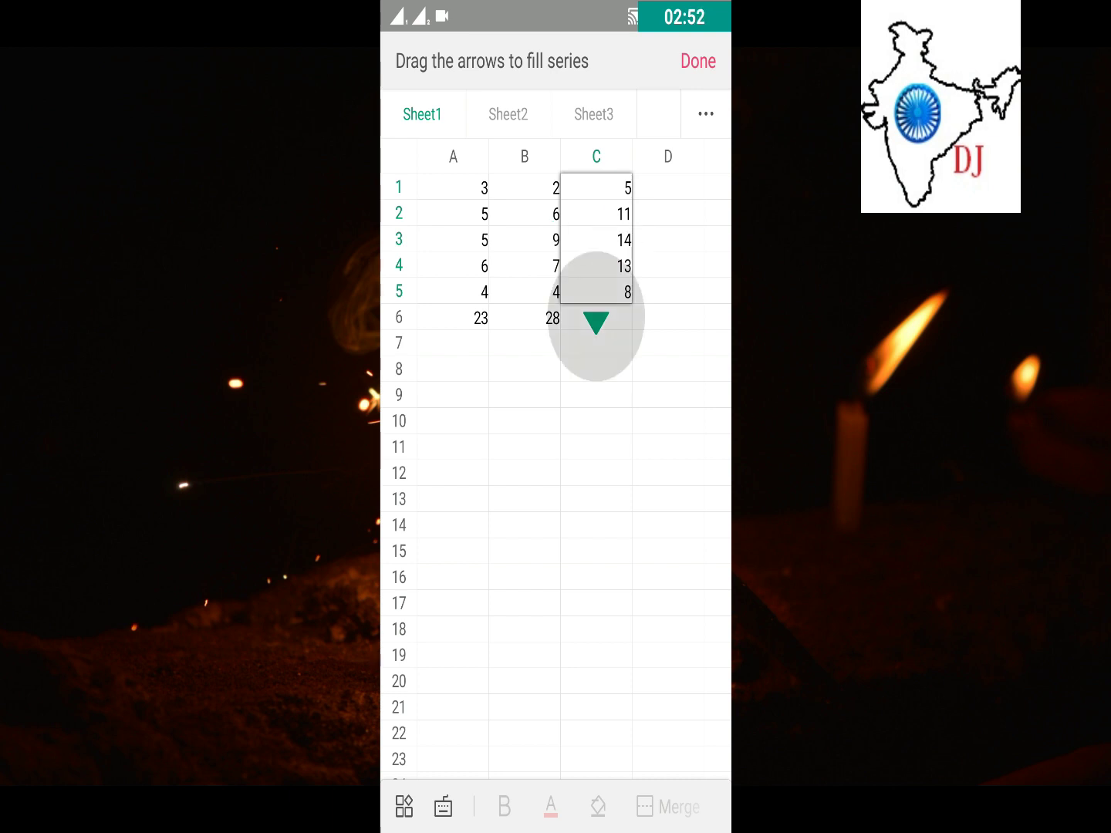
pyautogui.moveTo(597, 322); pyautogui.dragTo(597, 342)
pyautogui.click(698, 61)
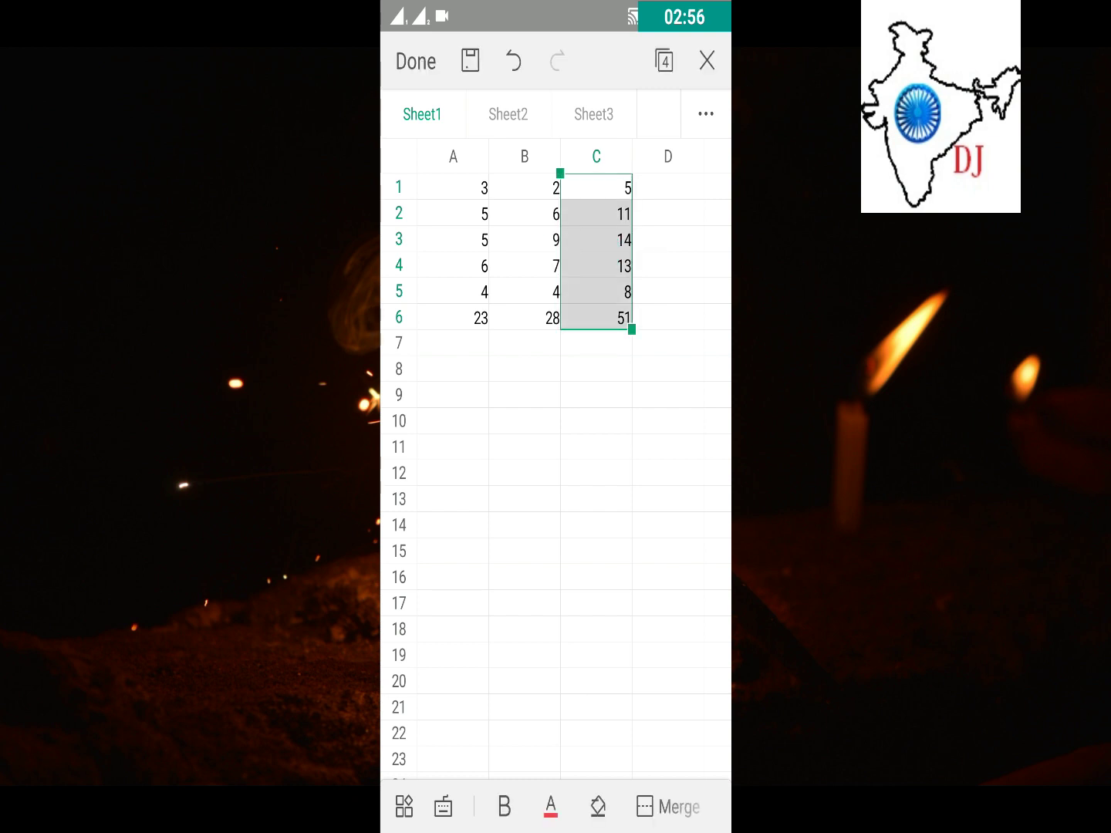
pyautogui.click(668, 266)
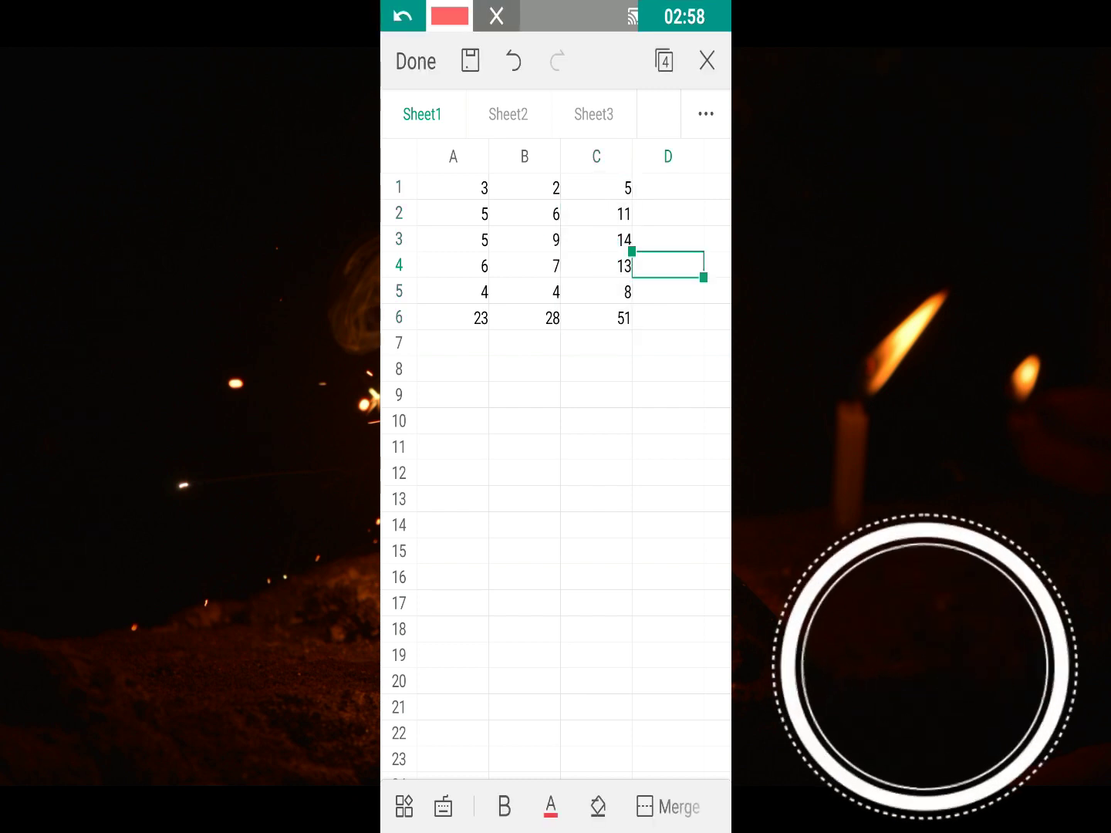
pyautogui.moveTo(621, 159)
pyautogui.mouseDown()
pyautogui.moveTo(583, 302)
pyautogui.moveTo(622, 159)
pyautogui.mouseUp()
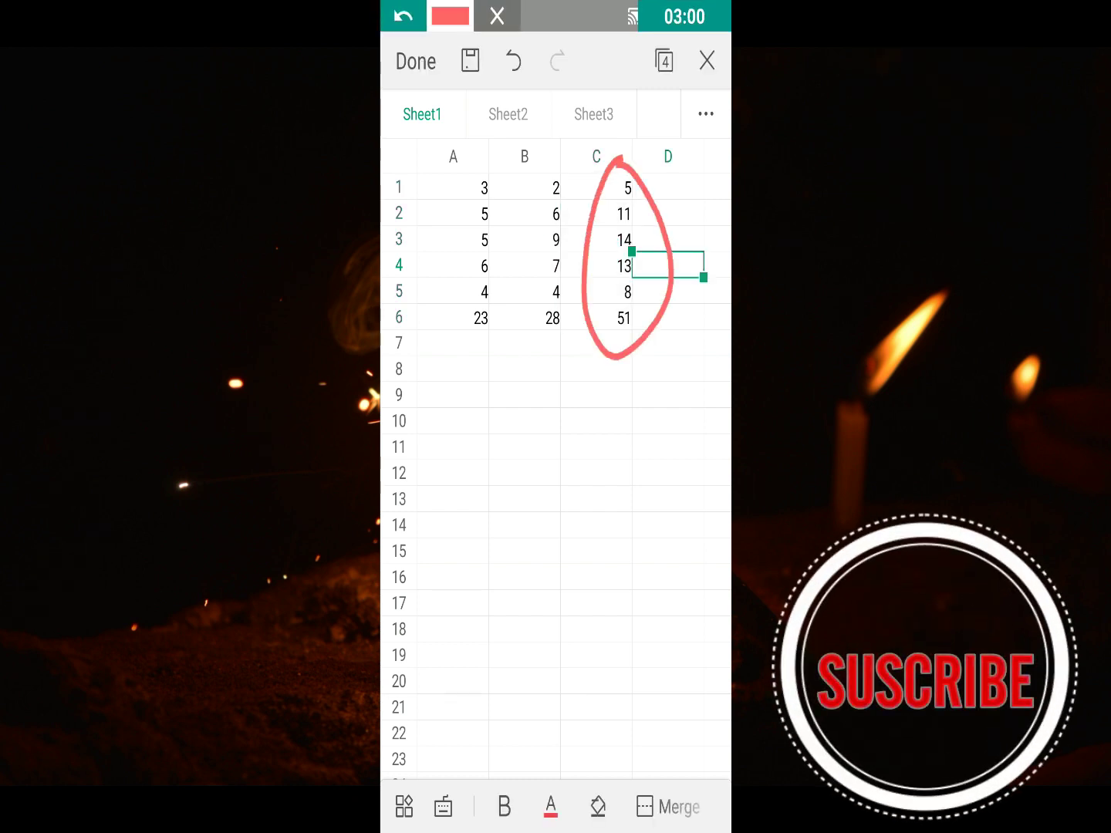
pyautogui.moveTo(490, 449); pyautogui.dragTo(622, 267)
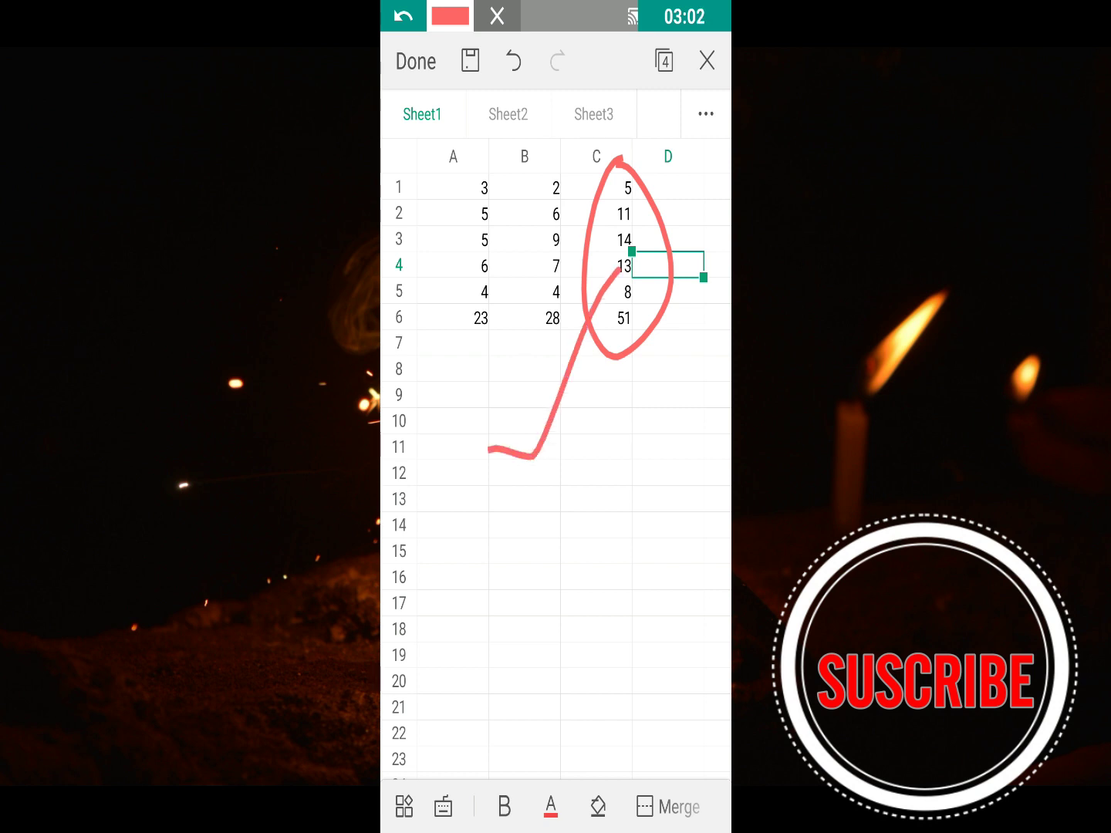
pyautogui.moveTo(511, 527); pyautogui.dragTo(544, 607)
pyautogui.moveTo(573, 532)
pyautogui.mouseDown()
pyautogui.moveTo(642, 477)
pyautogui.moveTo(656, 395)
pyautogui.moveTo(698, 417)
pyautogui.mouseUp()
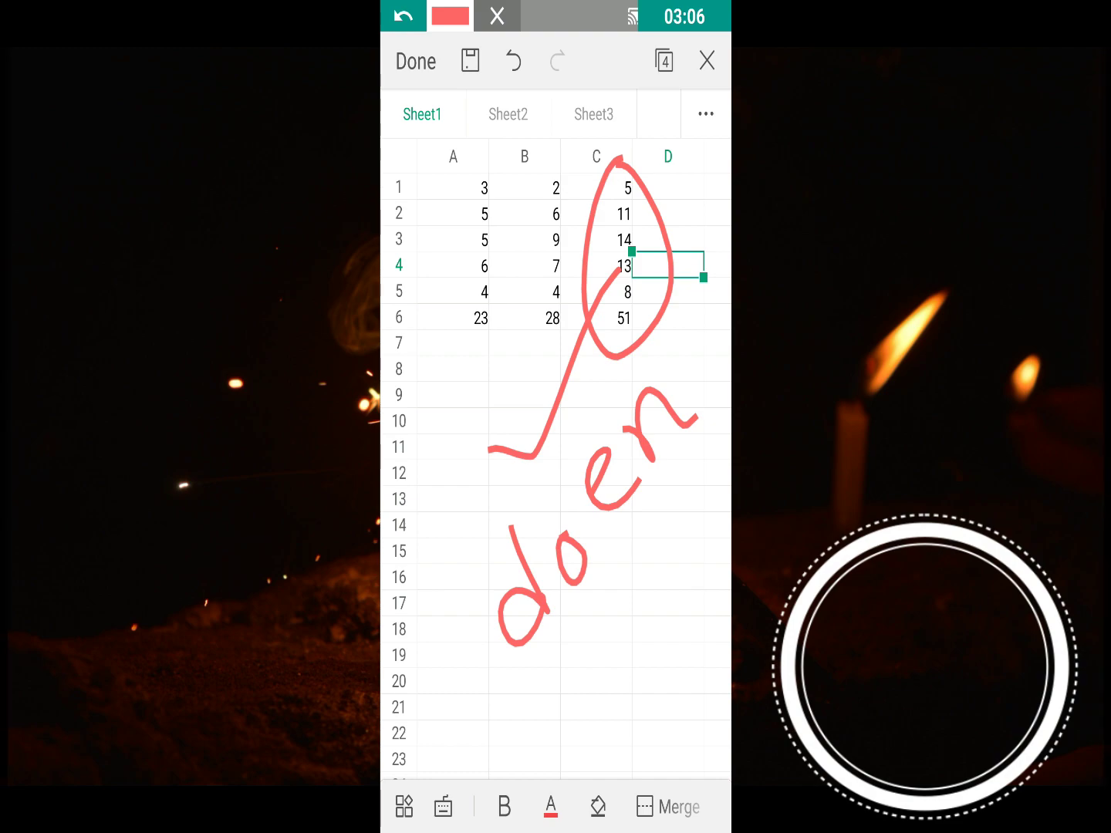